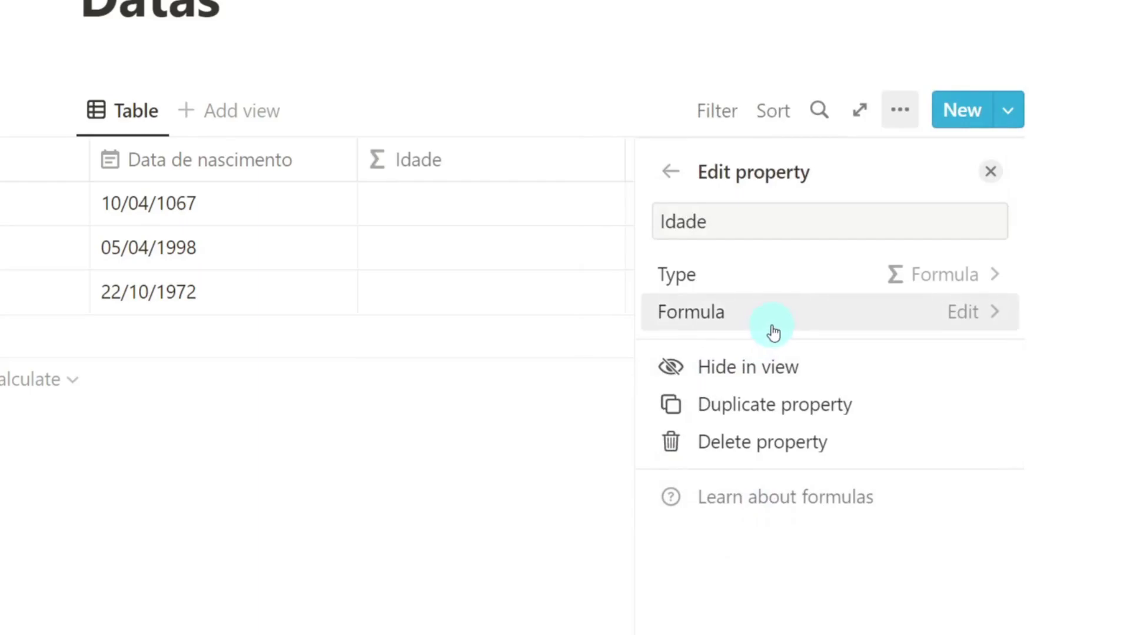
# Enter the Idade property's formula as dateBetween(now(),prop("Data de nascimento"),"years").
pyautogui.click(772, 329)
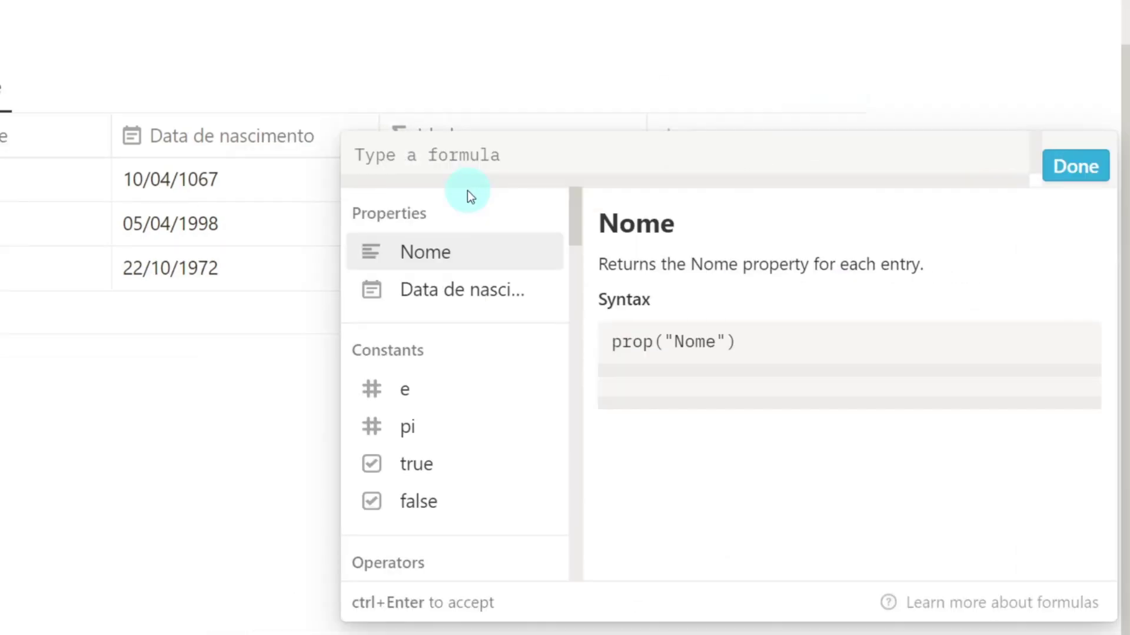
pyautogui.write('date')
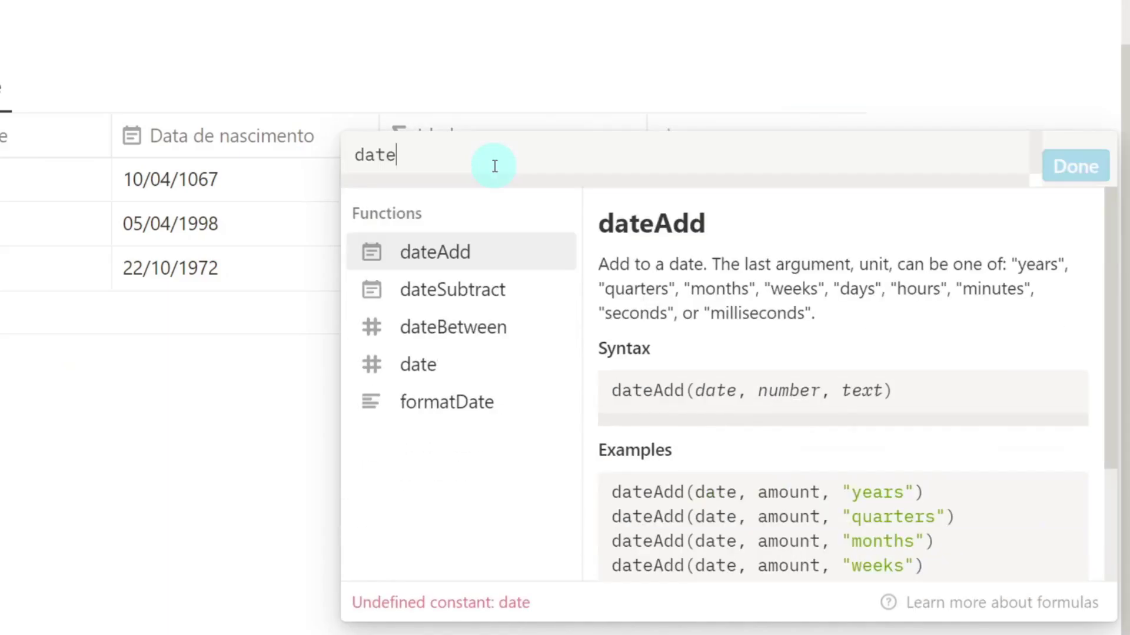
pyautogui.click(525, 339)
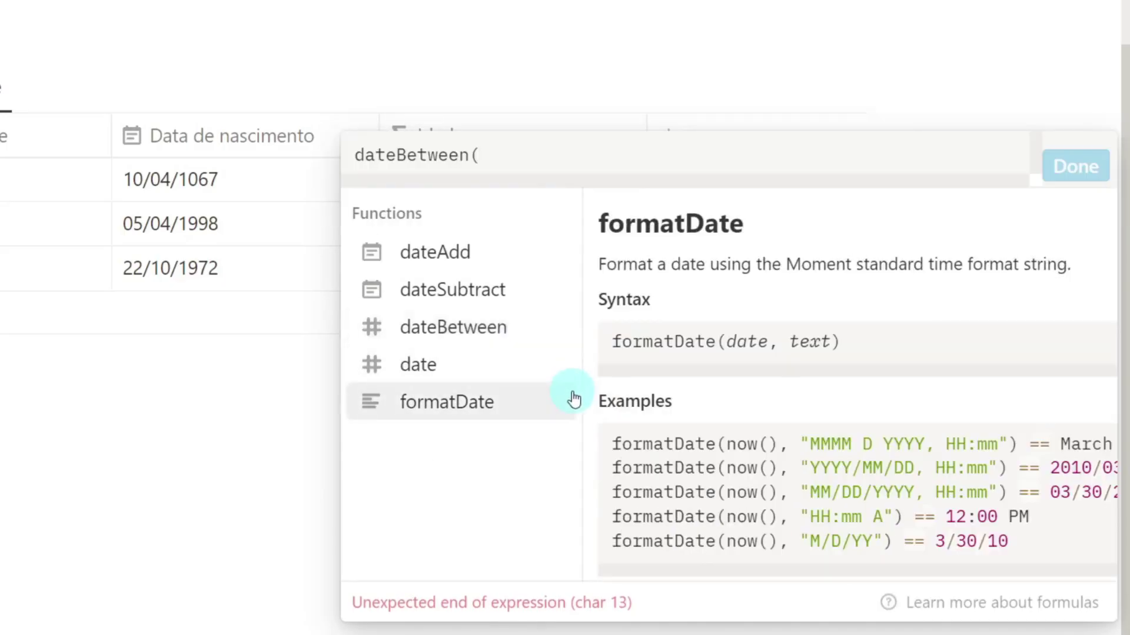
pyautogui.click(605, 155)
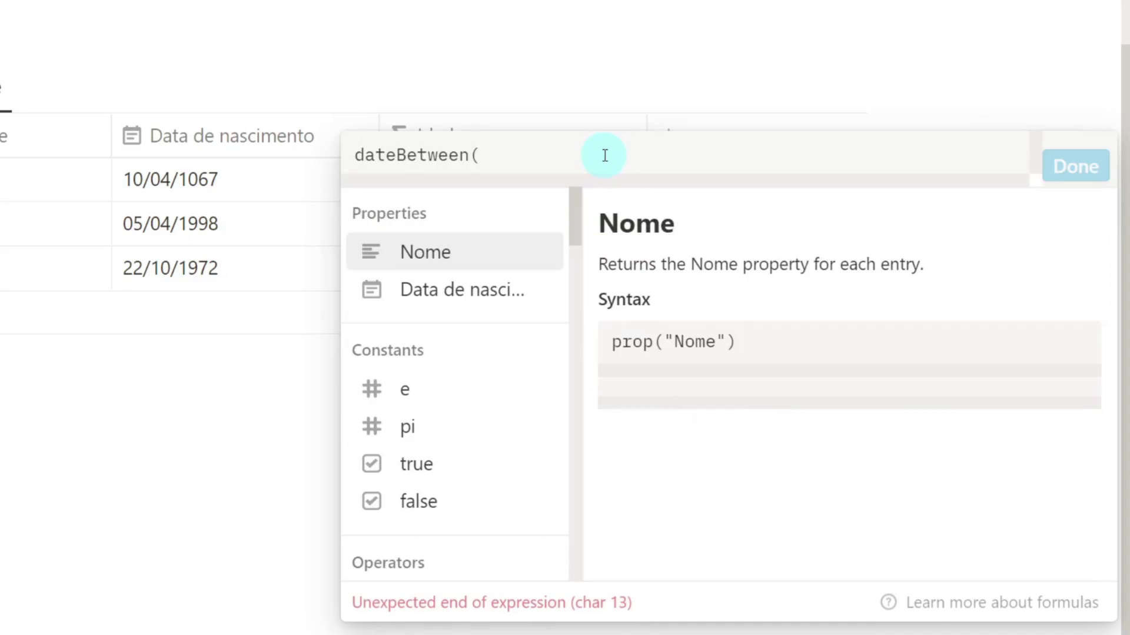
pyautogui.write('now()')
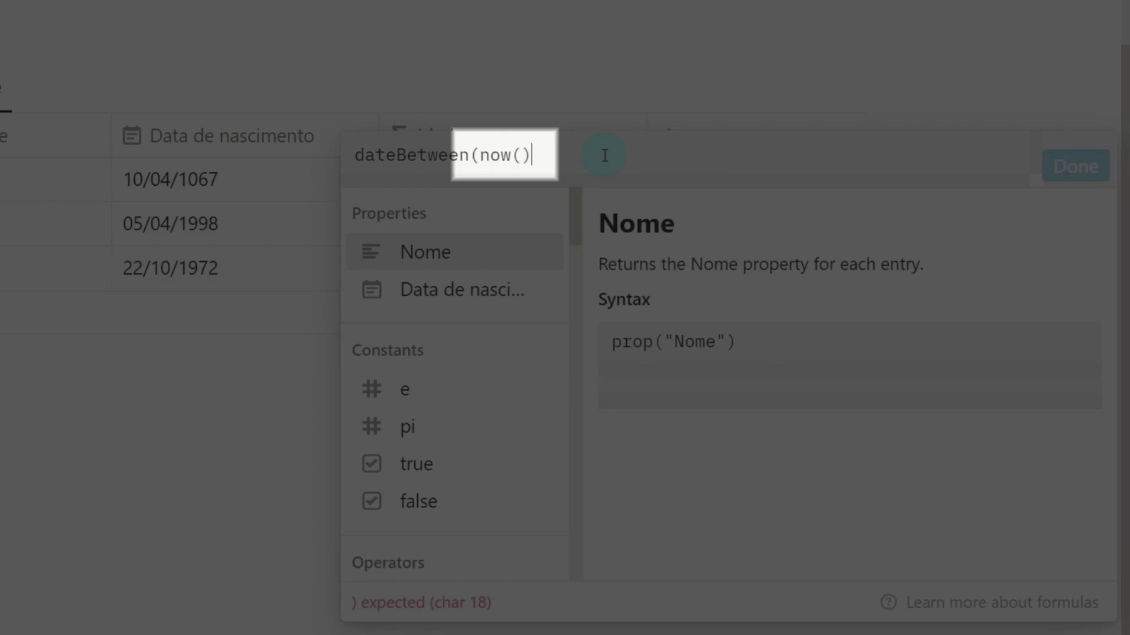
pyautogui.write(',')
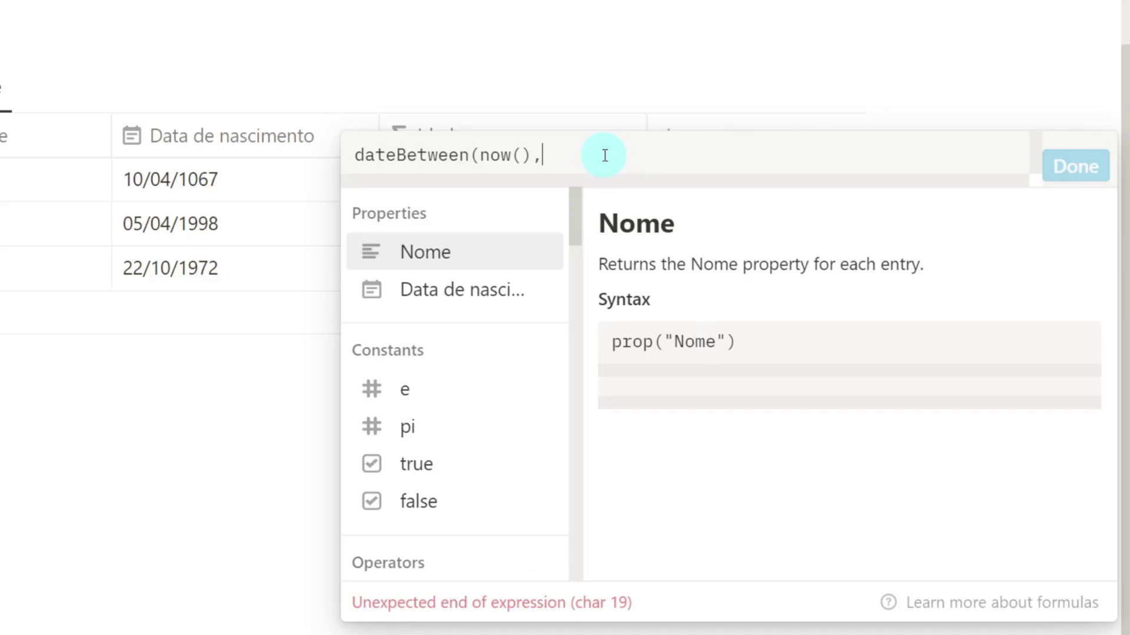
pyautogui.click(501, 298)
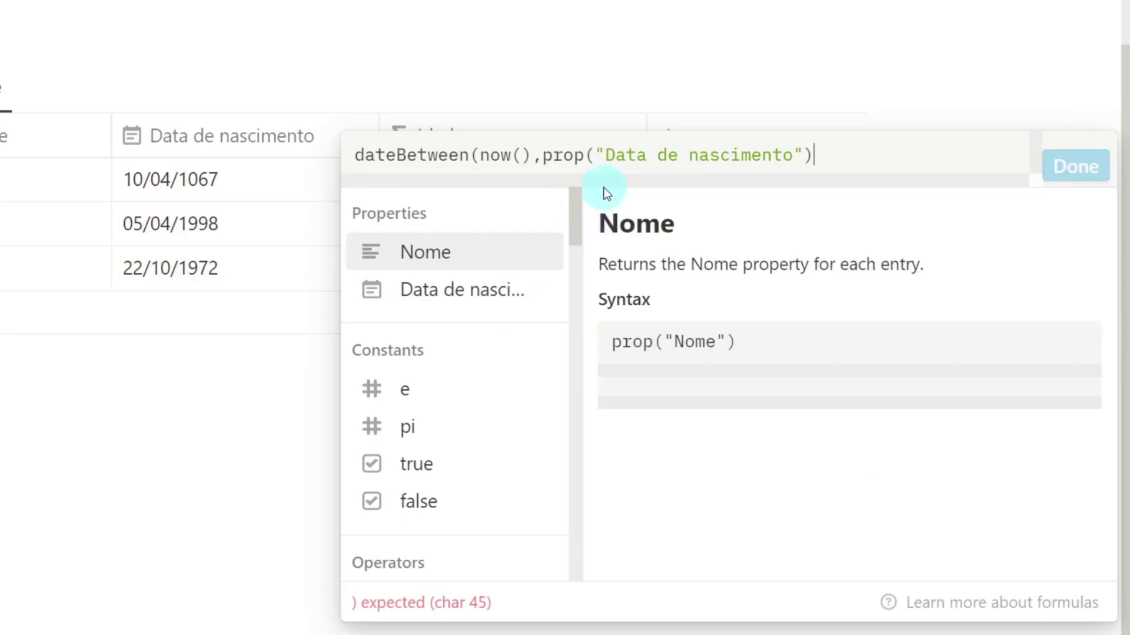
pyautogui.write(',')
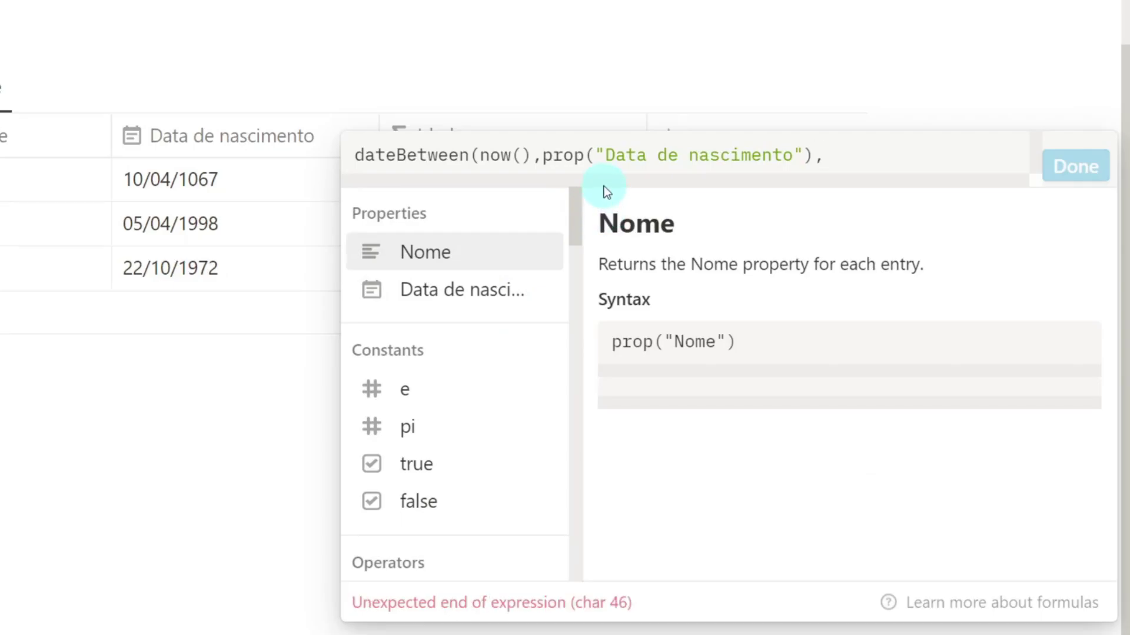
pyautogui.write('"years"')
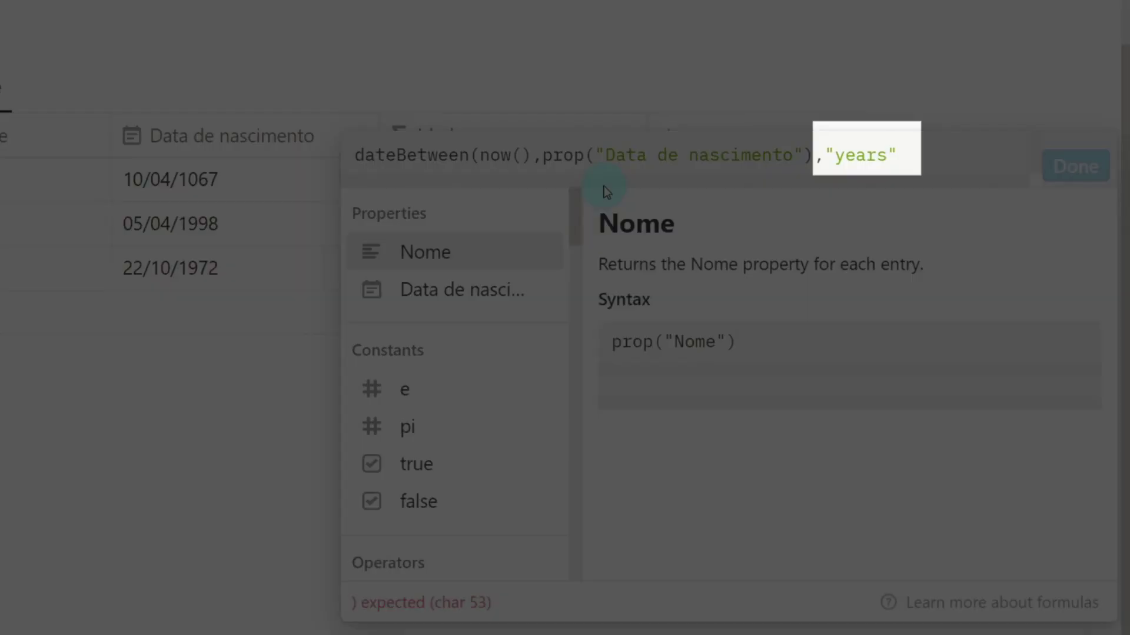
pyautogui.write(')')
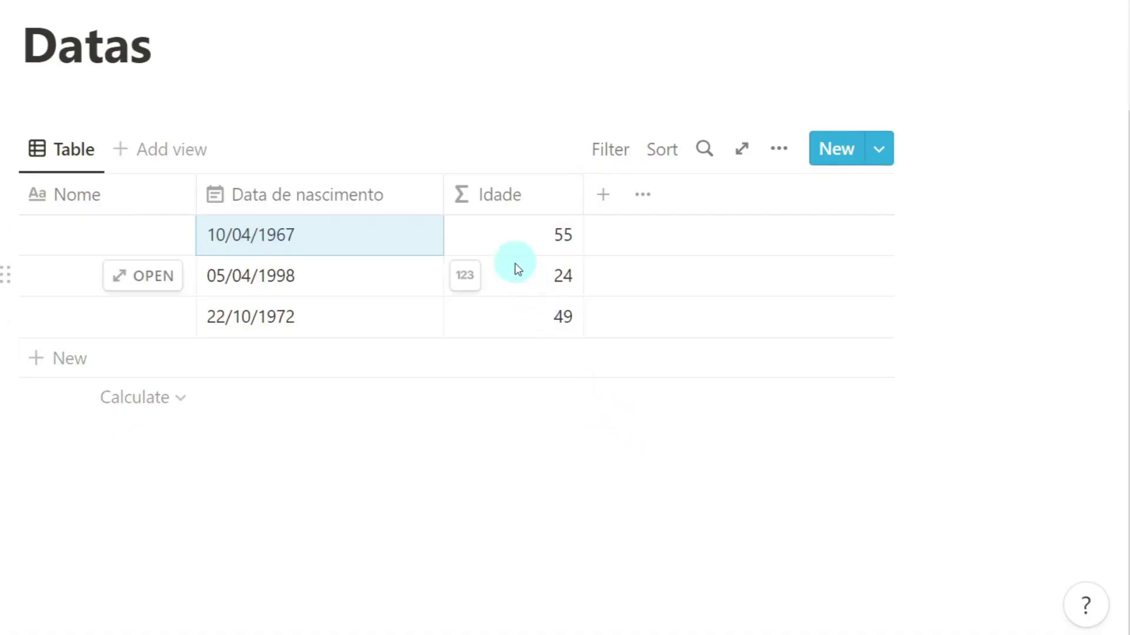
# Wrap the Idade formula's whole dateBetween expression in the format() function.
pyautogui.click(507, 243)
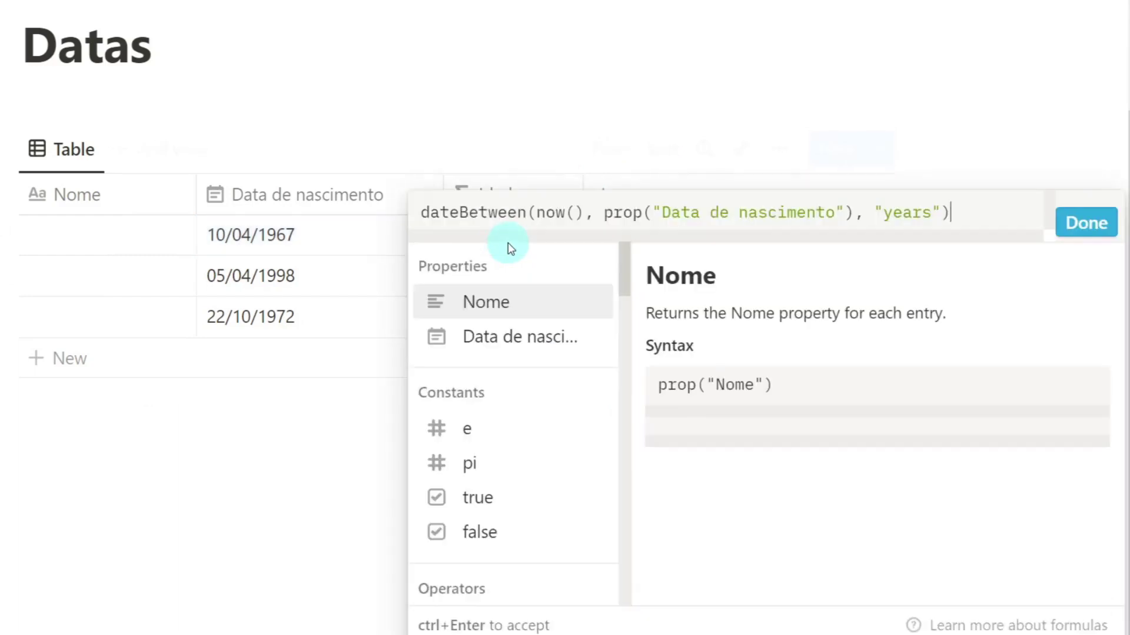
pyautogui.click(428, 213)
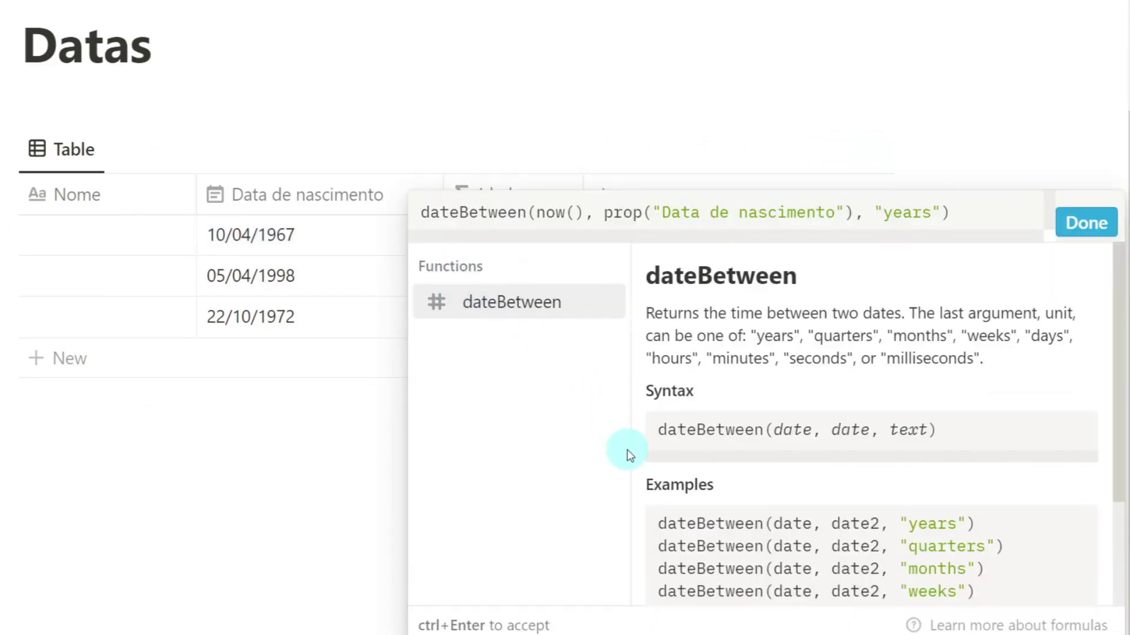
pyautogui.write('format')
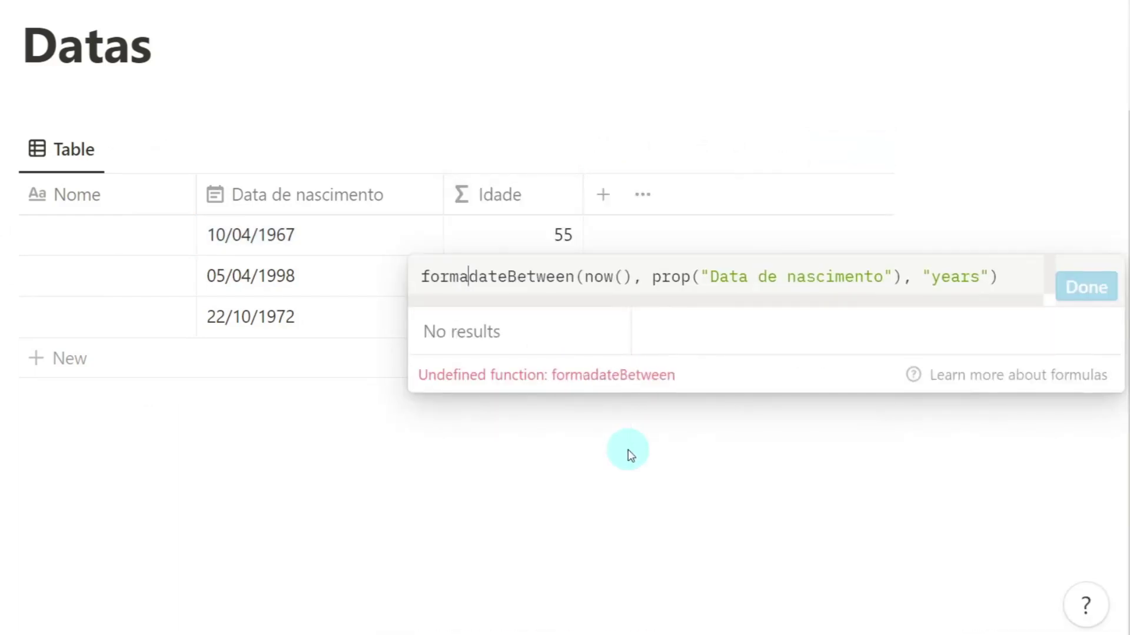
pyautogui.write('(')
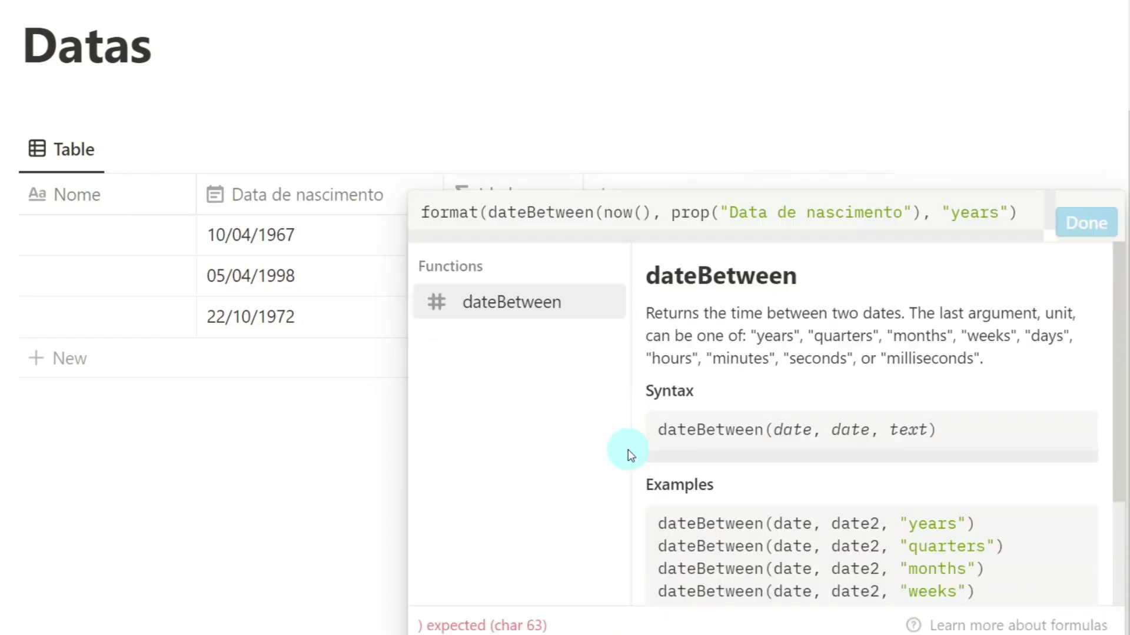
pyautogui.click(1023, 211)
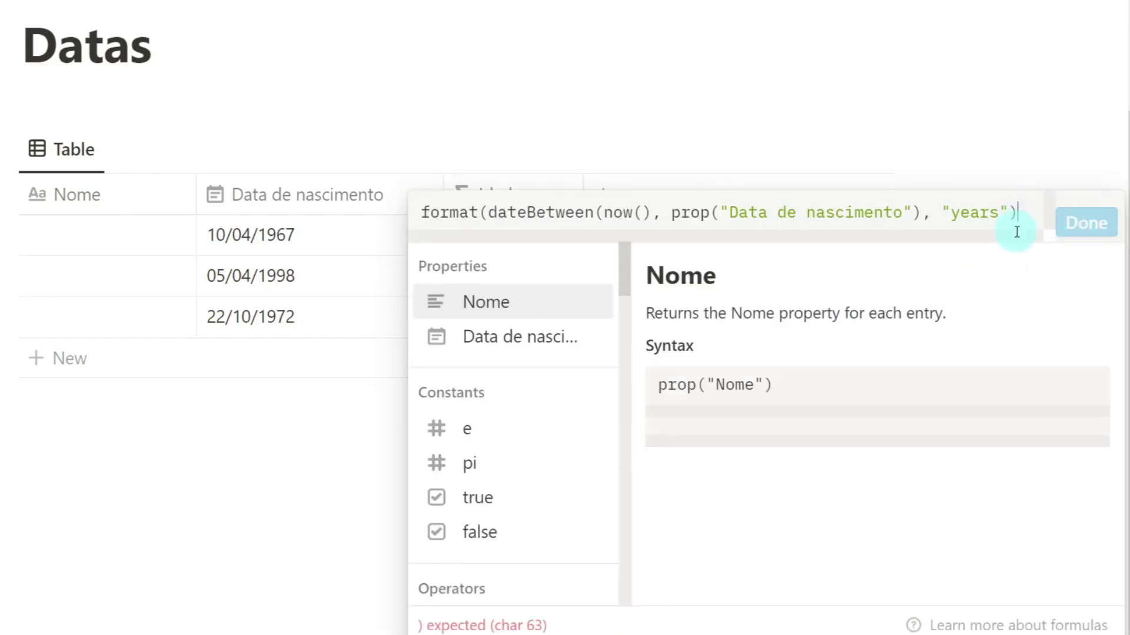
pyautogui.write(')')
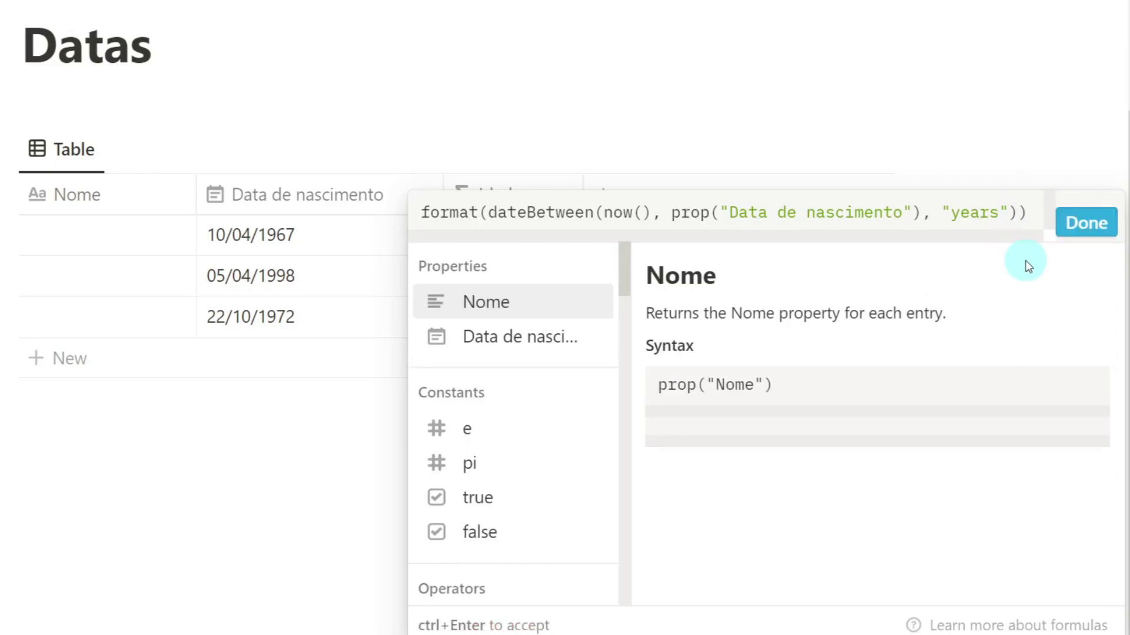
# Append + " anos" on a new line of the Idade formula and save it.
pyautogui.press('Return')
pyautogui.write('+ ')
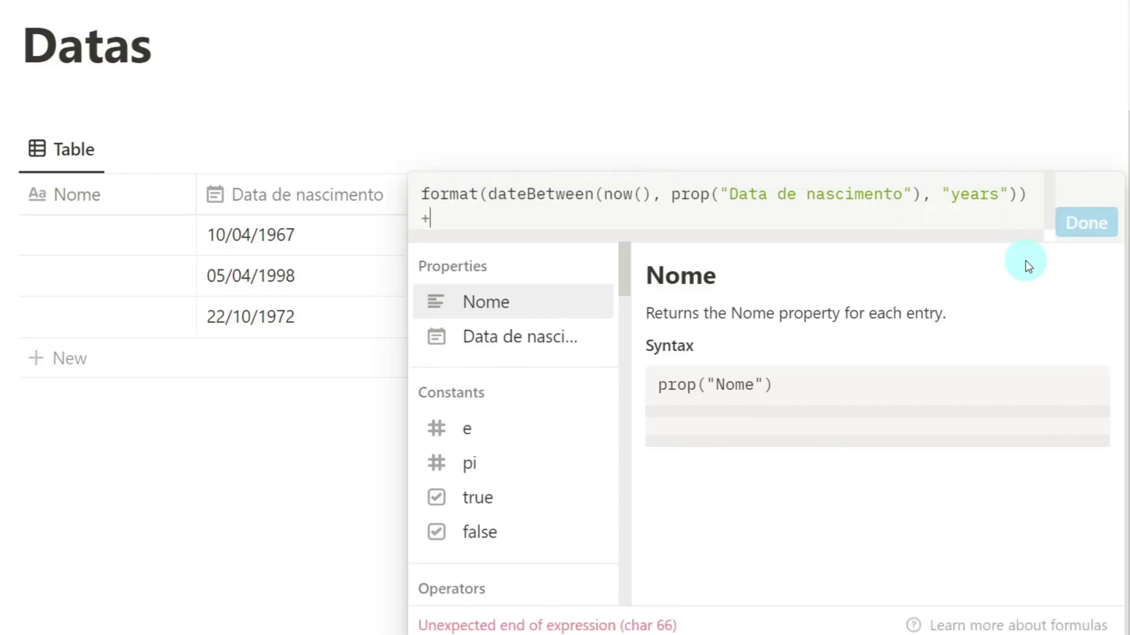
pyautogui.write('" ')
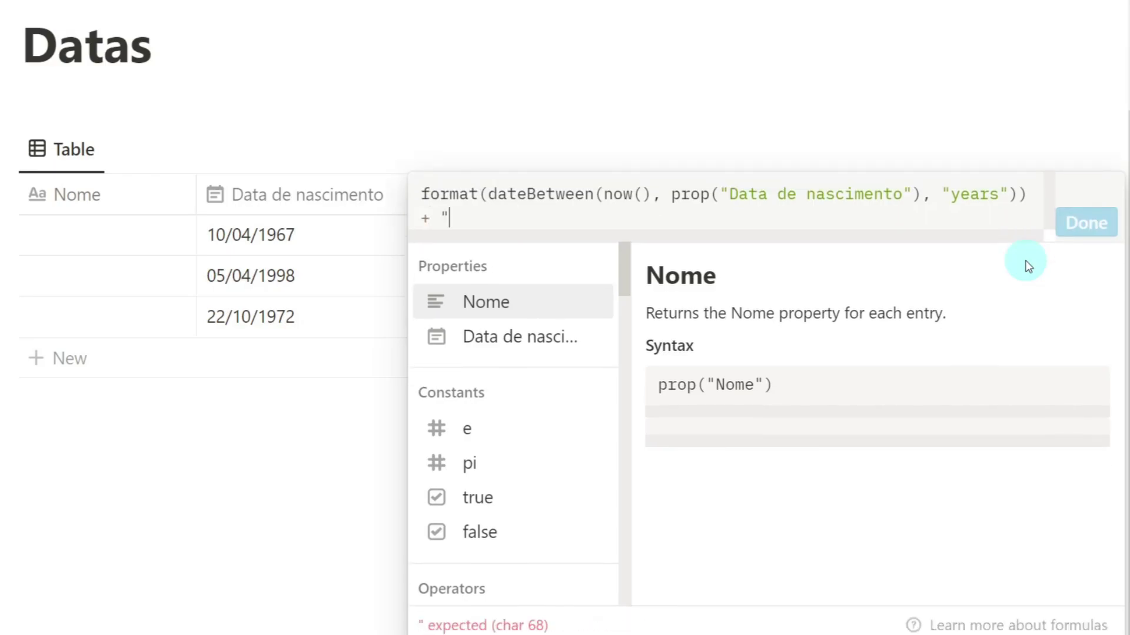
pyautogui.write('anos"')
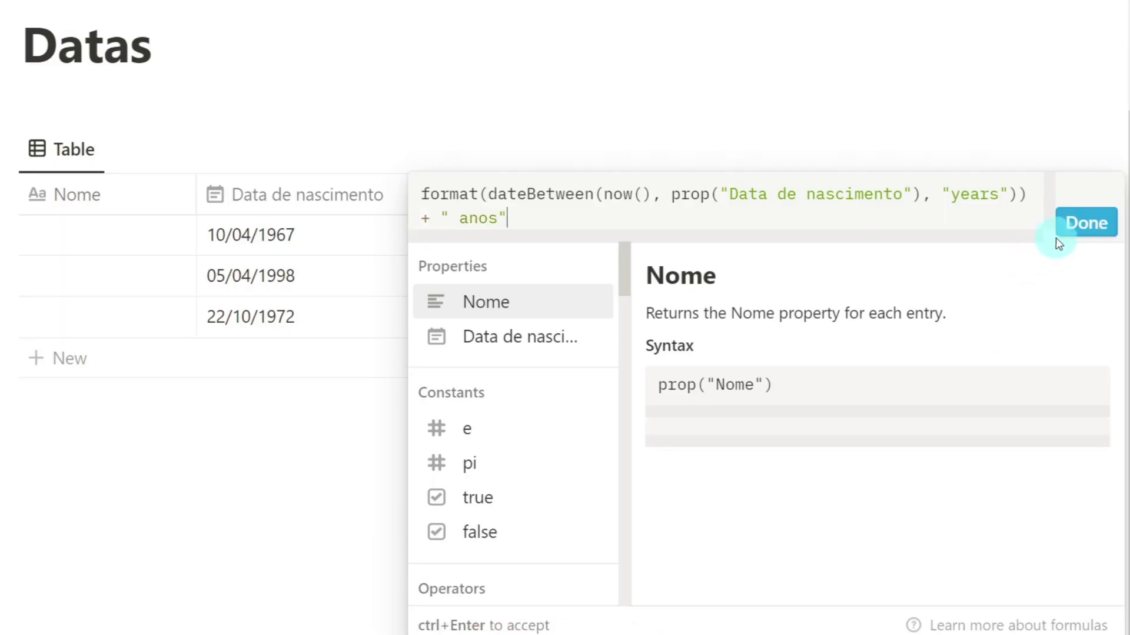
pyautogui.click(1088, 224)
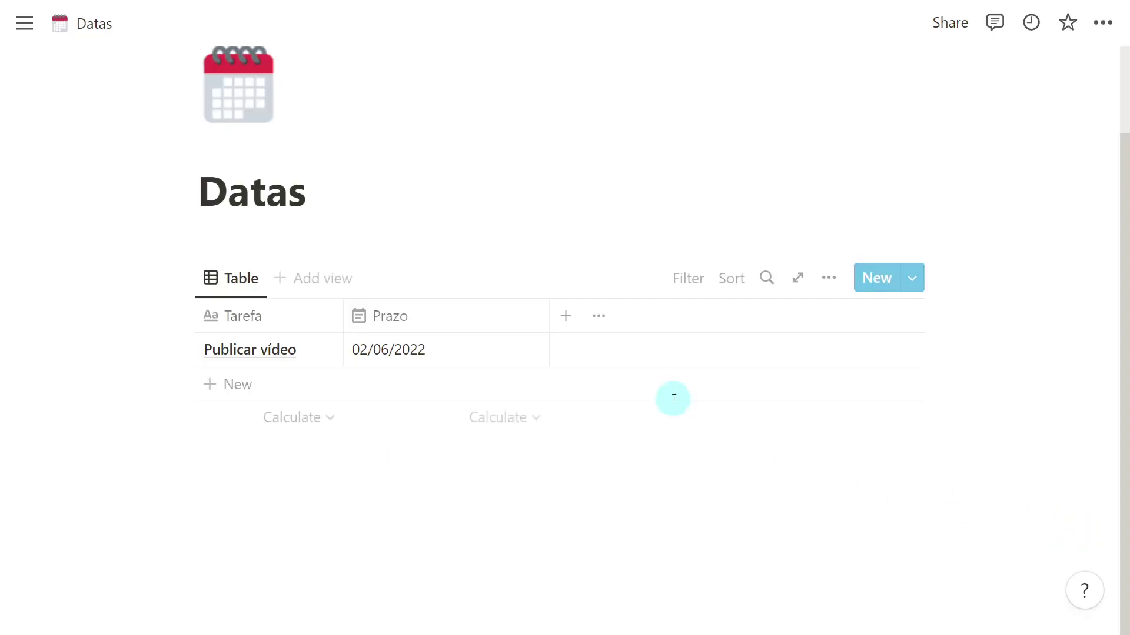
# Add a Formula property named "Dias até prazo" to the task table.
pyautogui.click(565, 316)
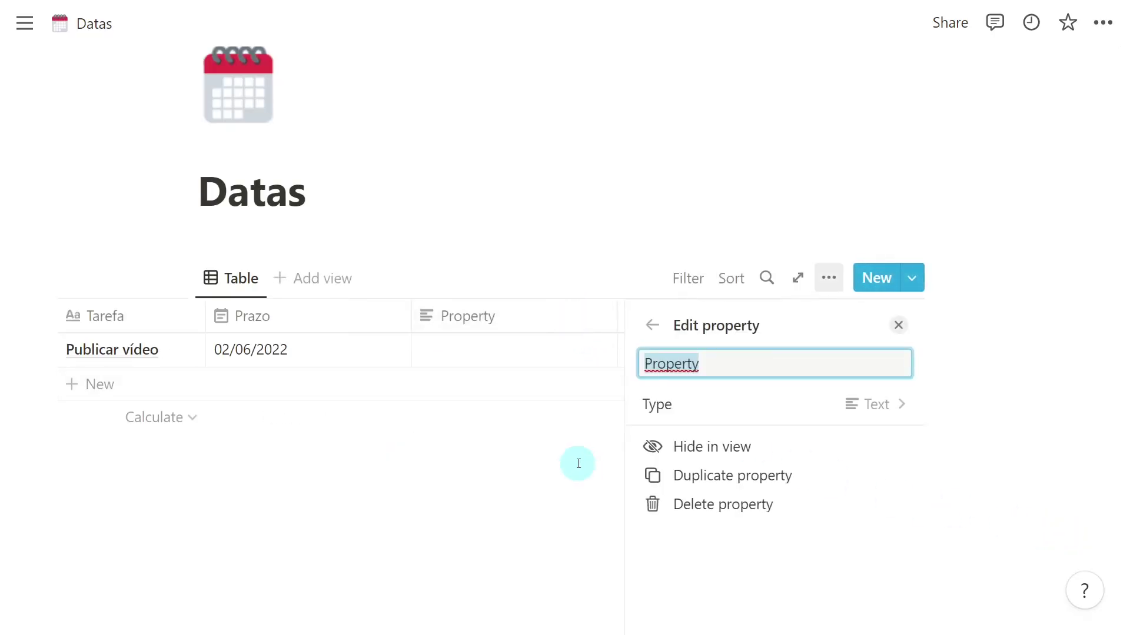
pyautogui.write('Dias até prazo')
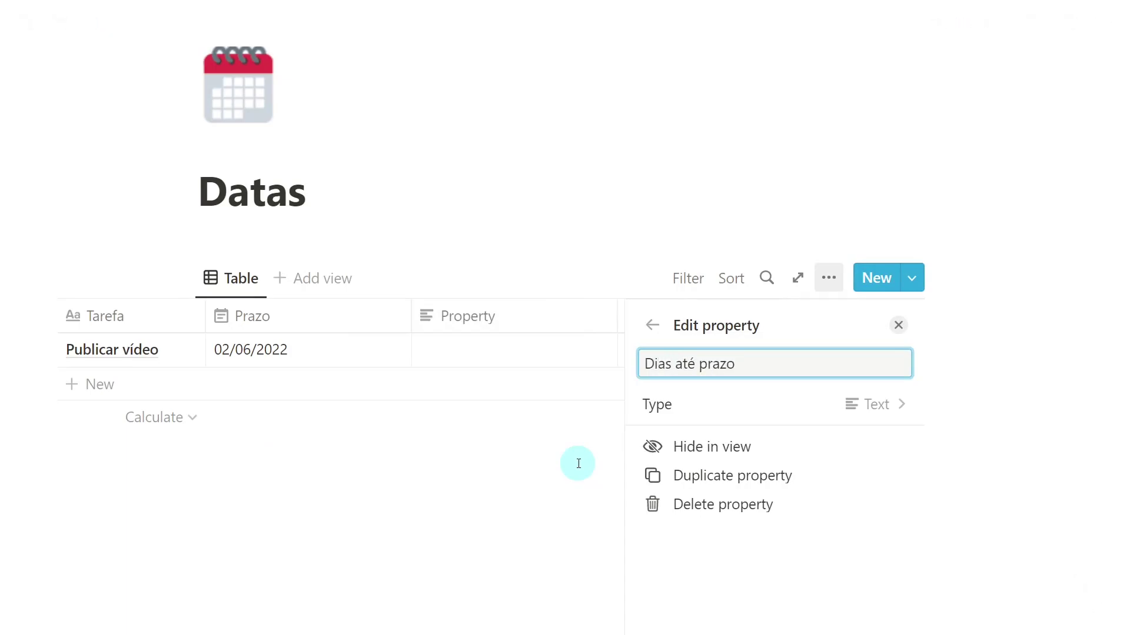
pyautogui.click(716, 407)
pyautogui.scroll(-2, 718, 411)
pyautogui.click(706, 431)
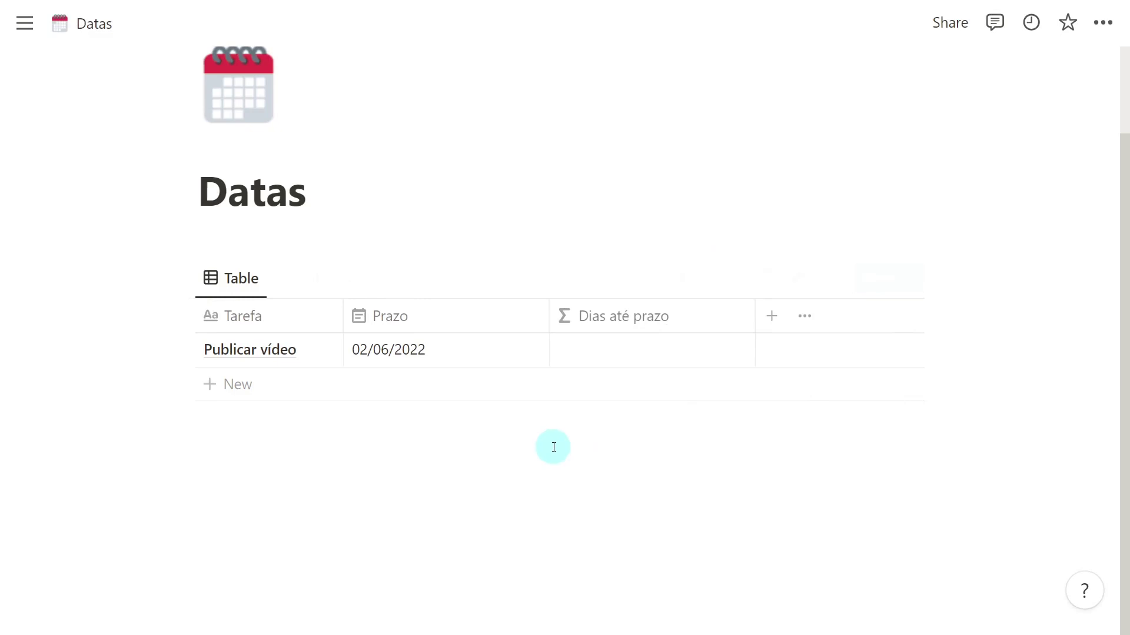
# Set the "Dias até prazo" formula to dateBetween(prop("Prazo"), now(), "days") and save it.
pyautogui.write('datebe')
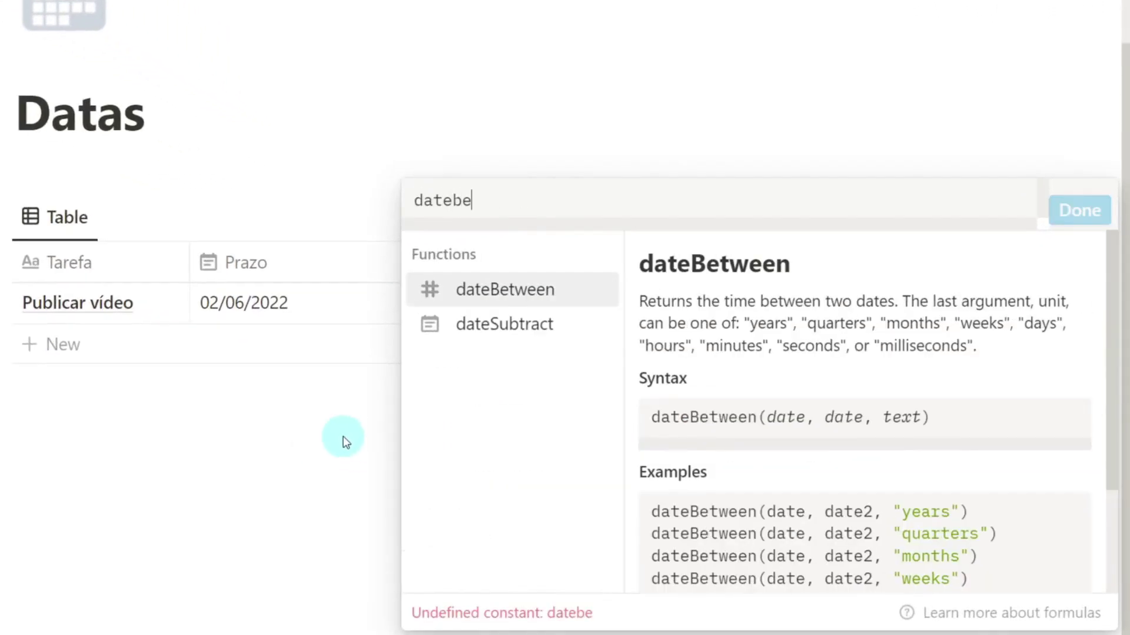
pyautogui.press('Return')
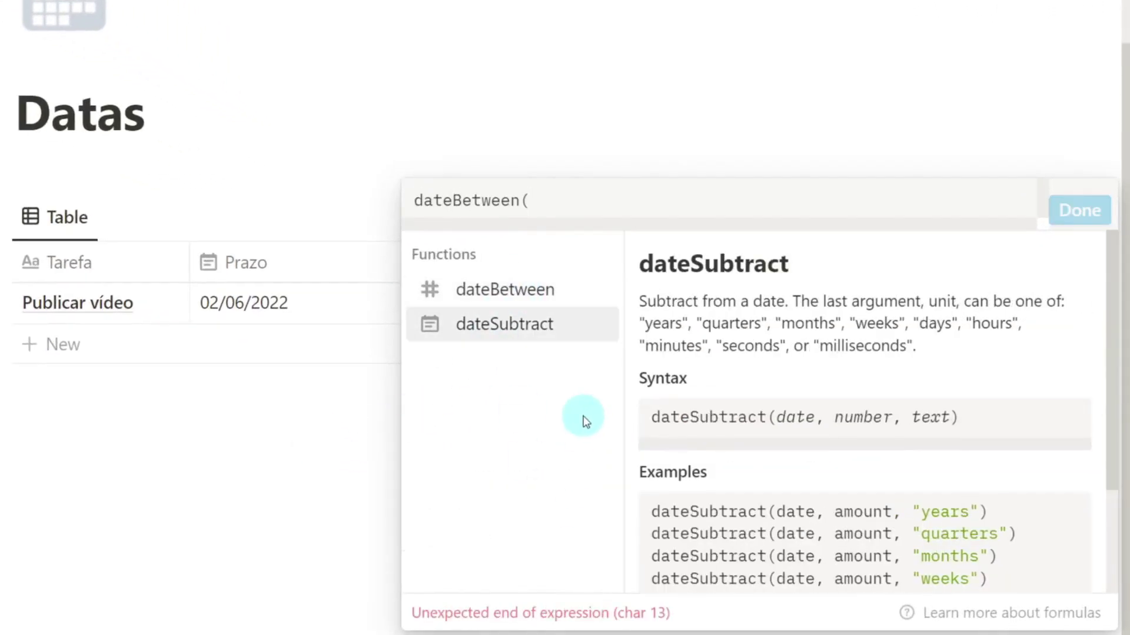
pyautogui.click(630, 207)
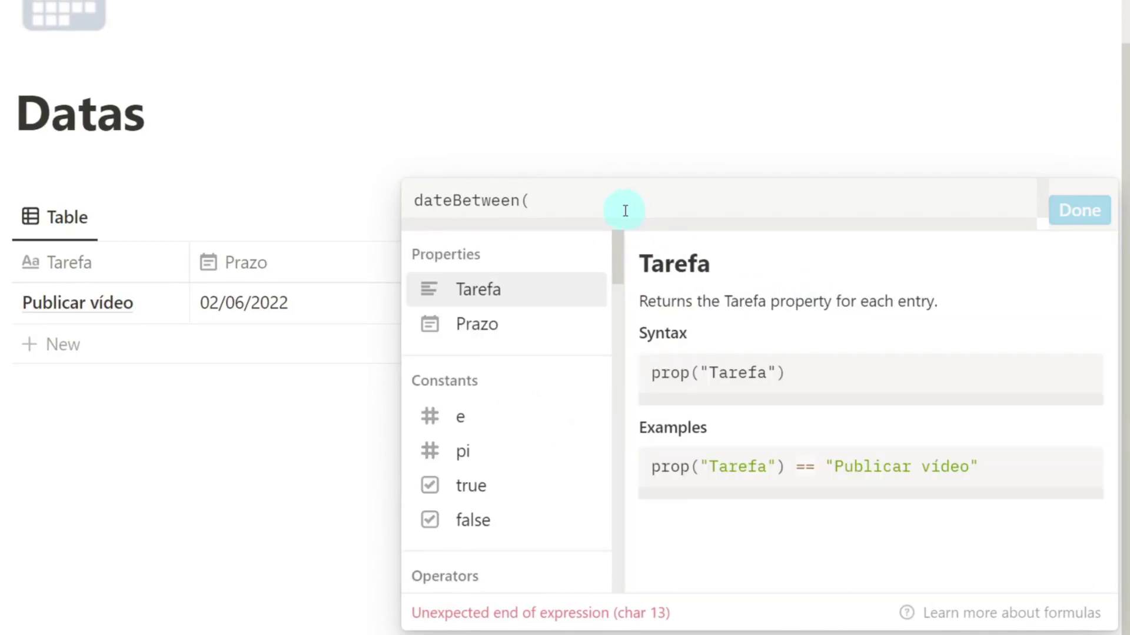
pyautogui.click(526, 331)
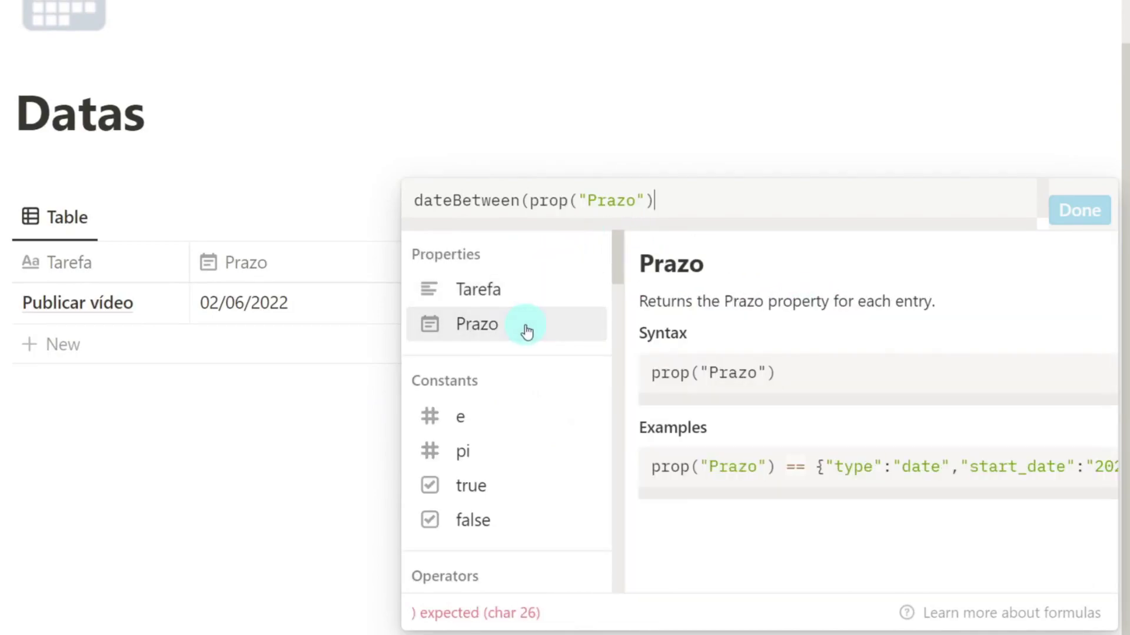
pyautogui.write(', now(), "')
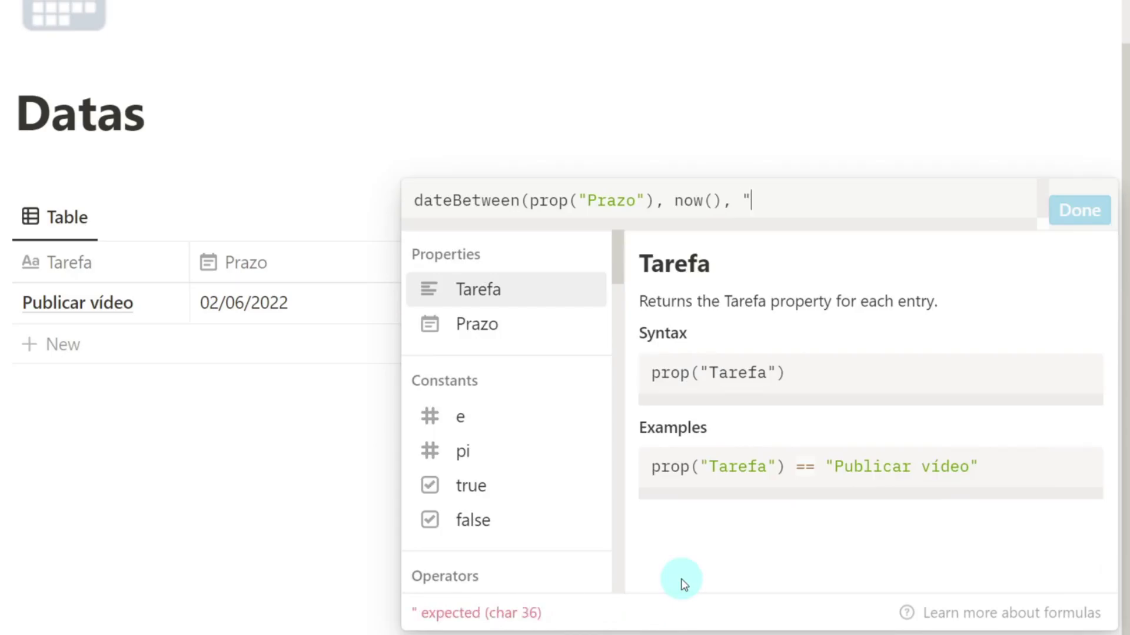
pyautogui.write('days"')
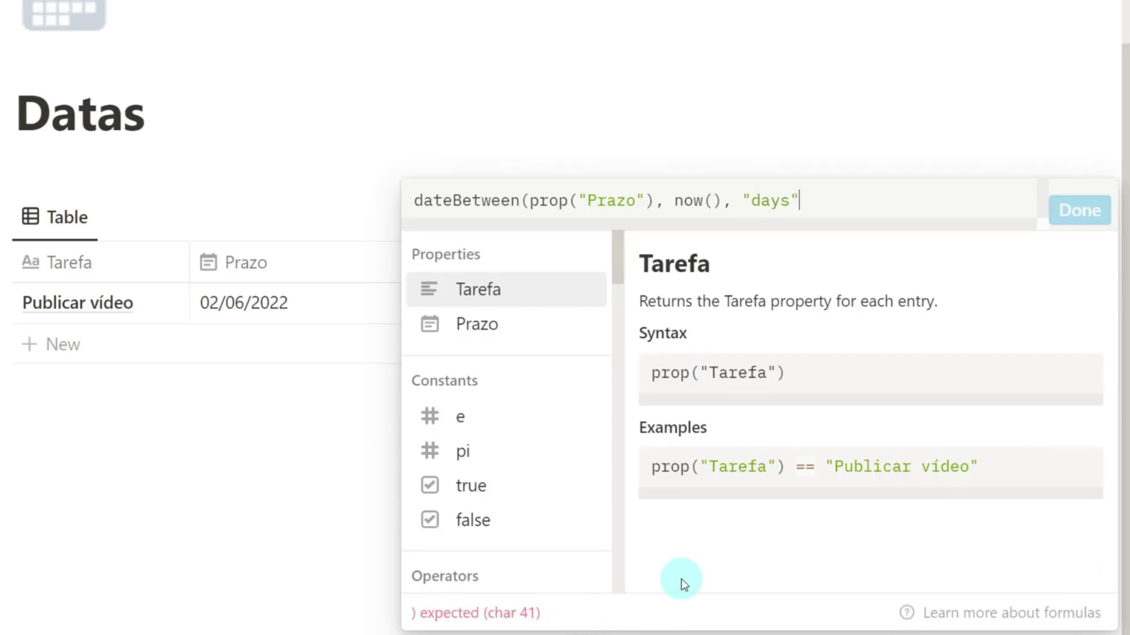
pyautogui.write(')')
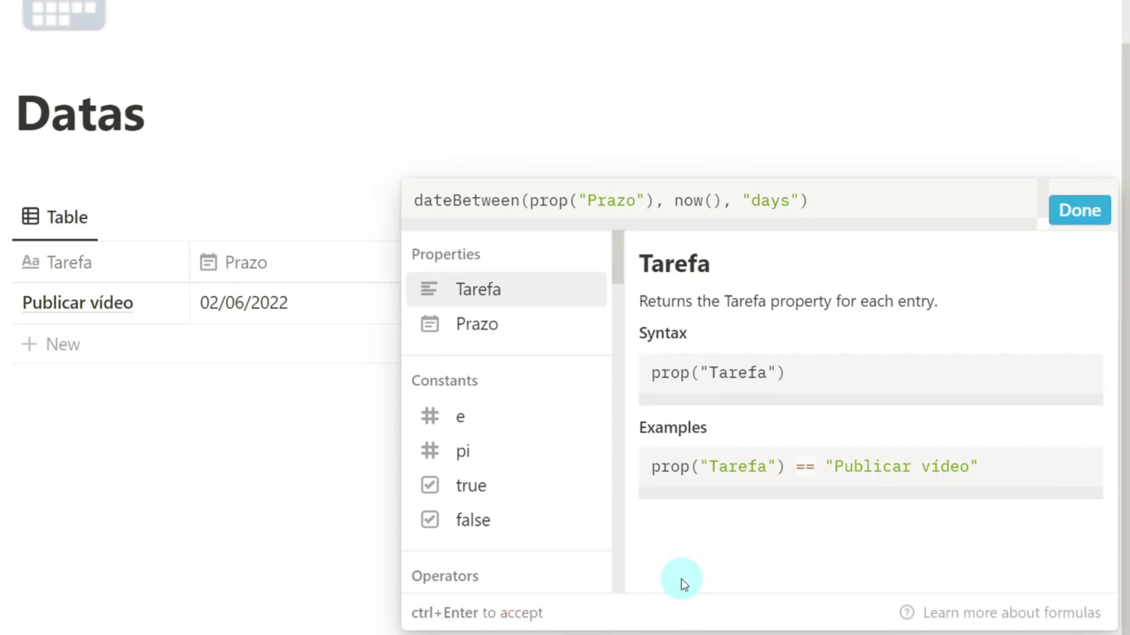
pyautogui.click(1079, 213)
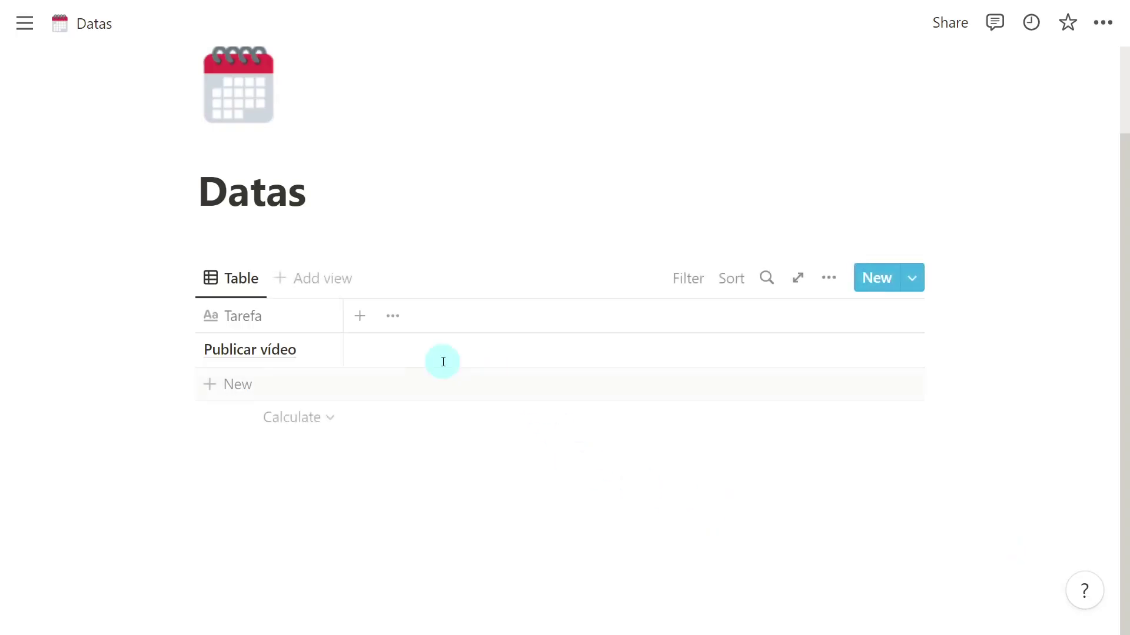
# Add a Date property named "Data" to the task table and look through its date format options.
pyautogui.click(359, 315)
pyautogui.write('Data')
pyautogui.click(709, 410)
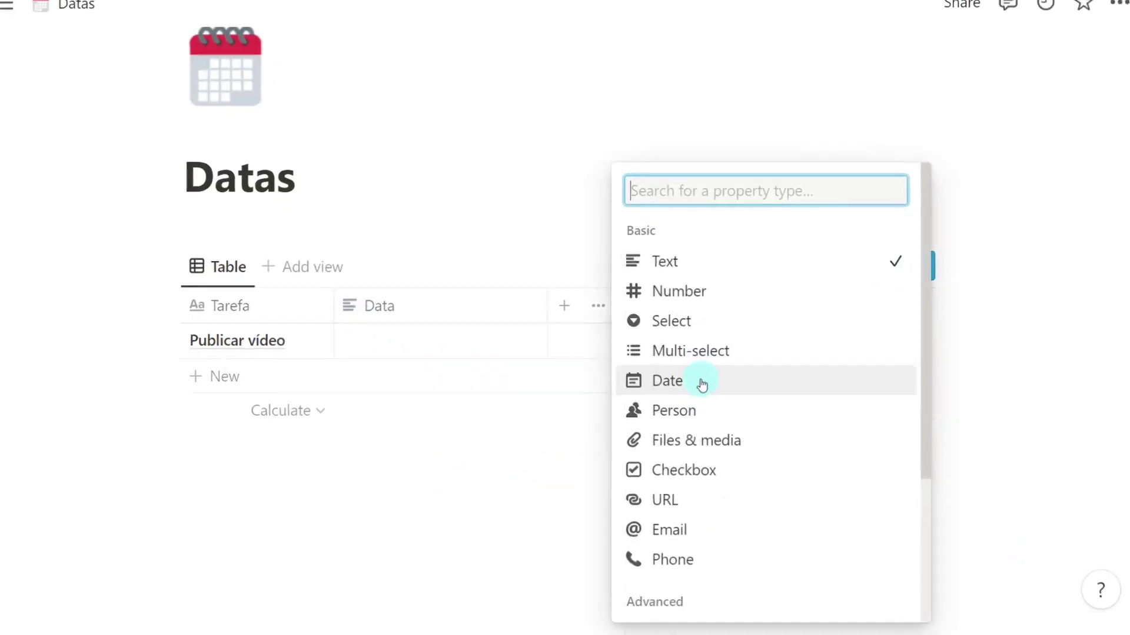
pyautogui.click(700, 388)
pyautogui.click(968, 368)
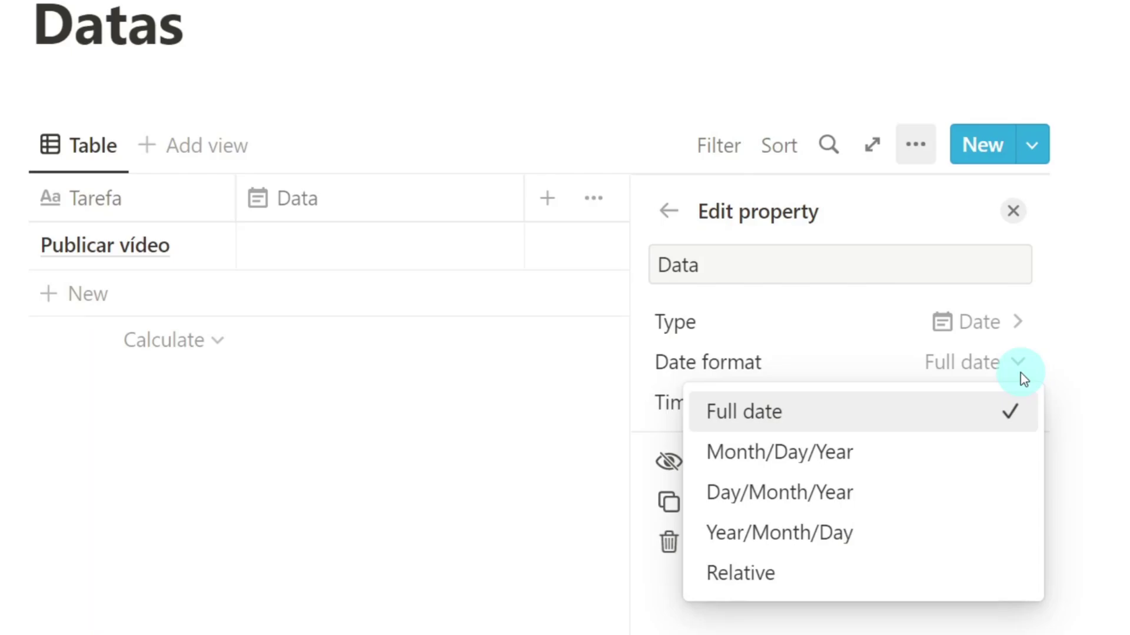
pyautogui.click(544, 410)
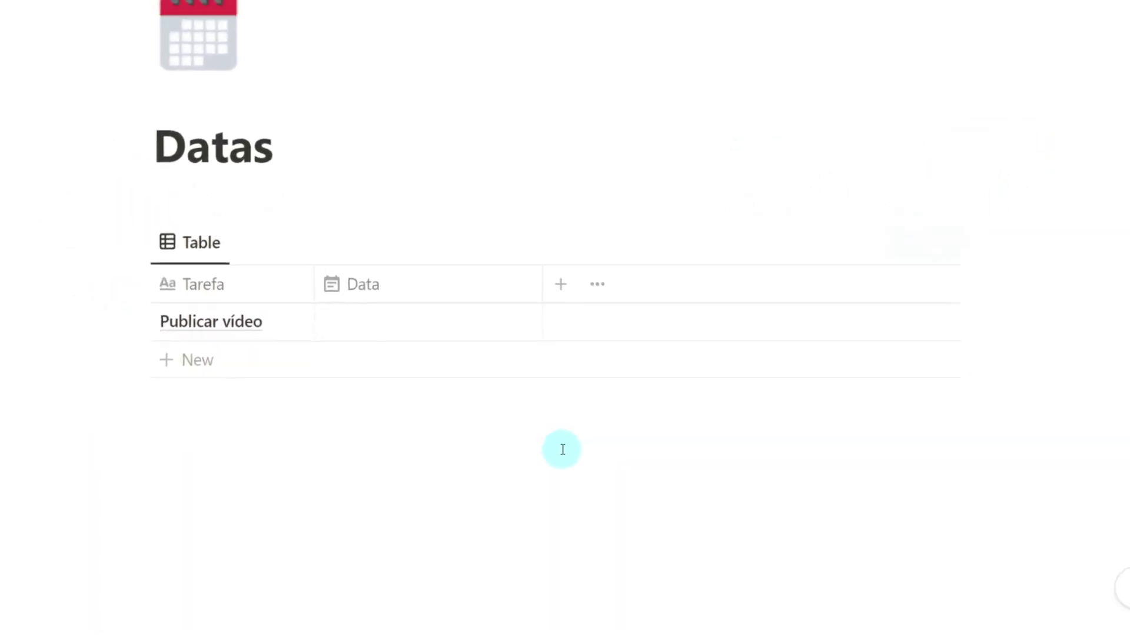
# Set the Data value of the "Publicar vídeo" task to May 19, 2022.
pyautogui.click(347, 247)
pyautogui.click(475, 126)
pyautogui.click(633, 399)
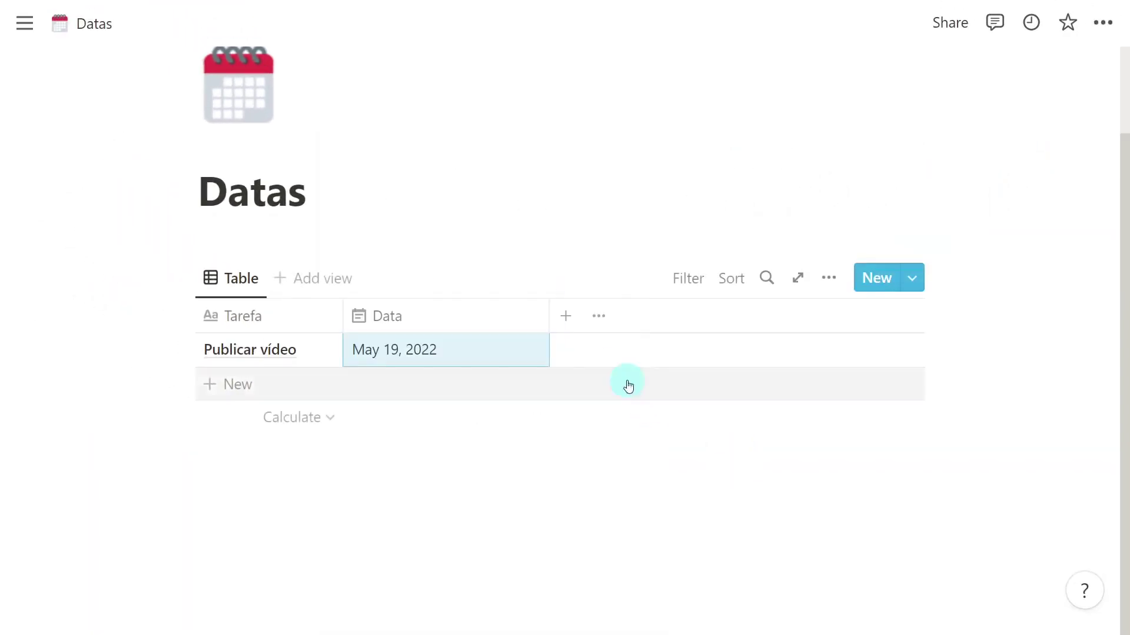
# Add a Formula property named "Data Formatada" to the task table.
pyautogui.click(564, 315)
pyautogui.write('Data Formatada')
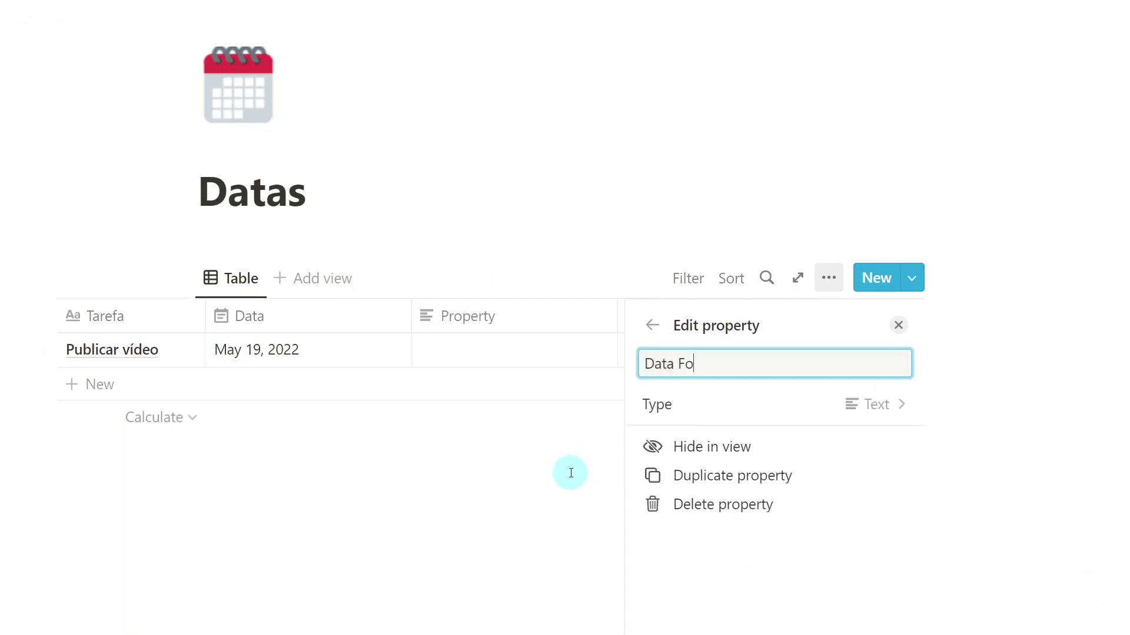
pyautogui.click(694, 408)
pyautogui.scroll(-1, 756, 448)
pyautogui.scroll(-1, 756, 449)
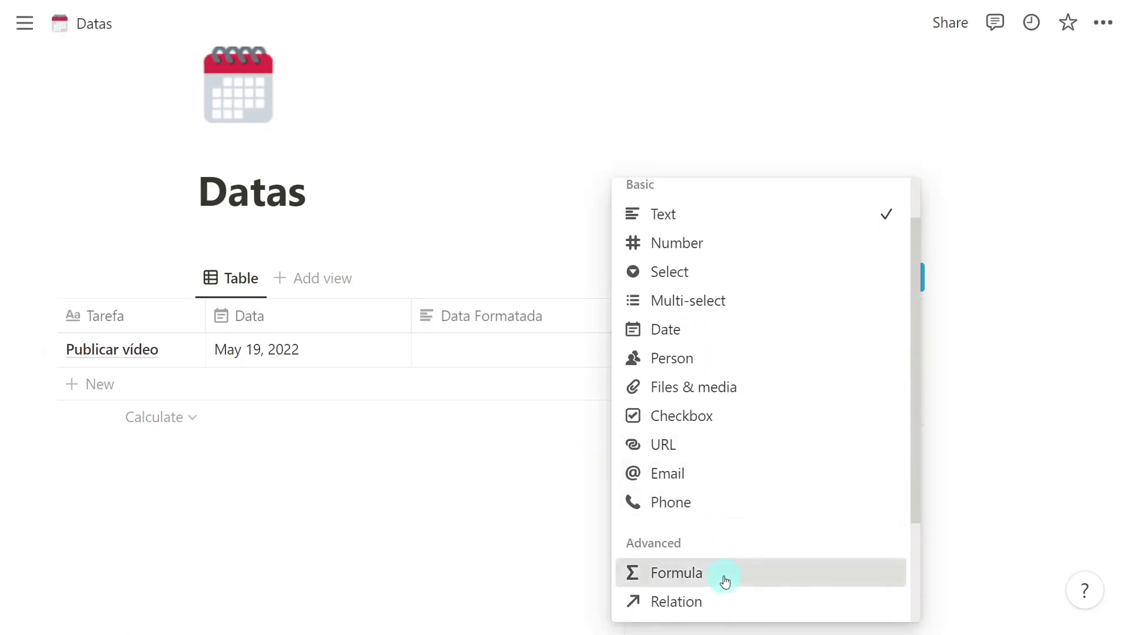
pyautogui.click(723, 575)
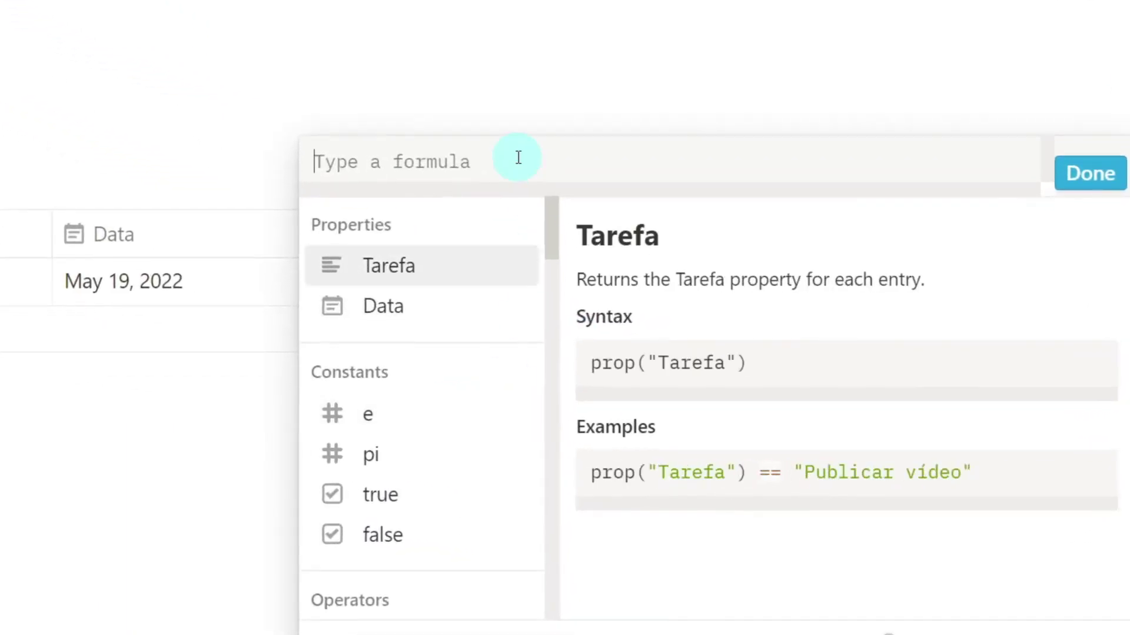
# Set the "Data Formatada" formula to formatDate(prop("Data"), "DD-MM-YYY") and save it.
pyautogui.write('forma')
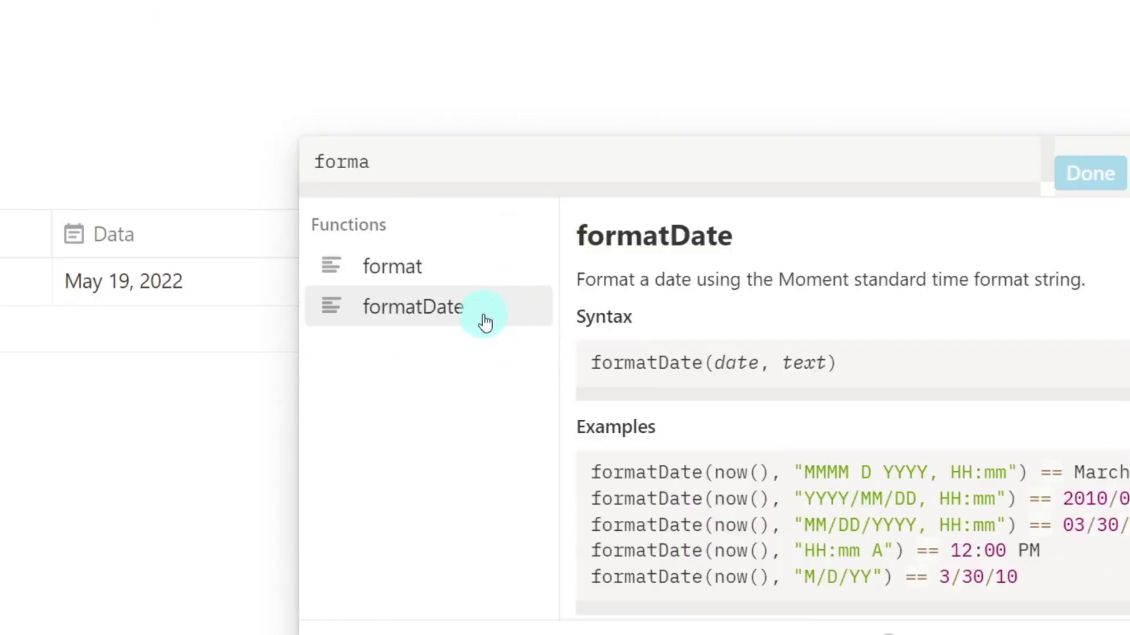
pyautogui.click(484, 321)
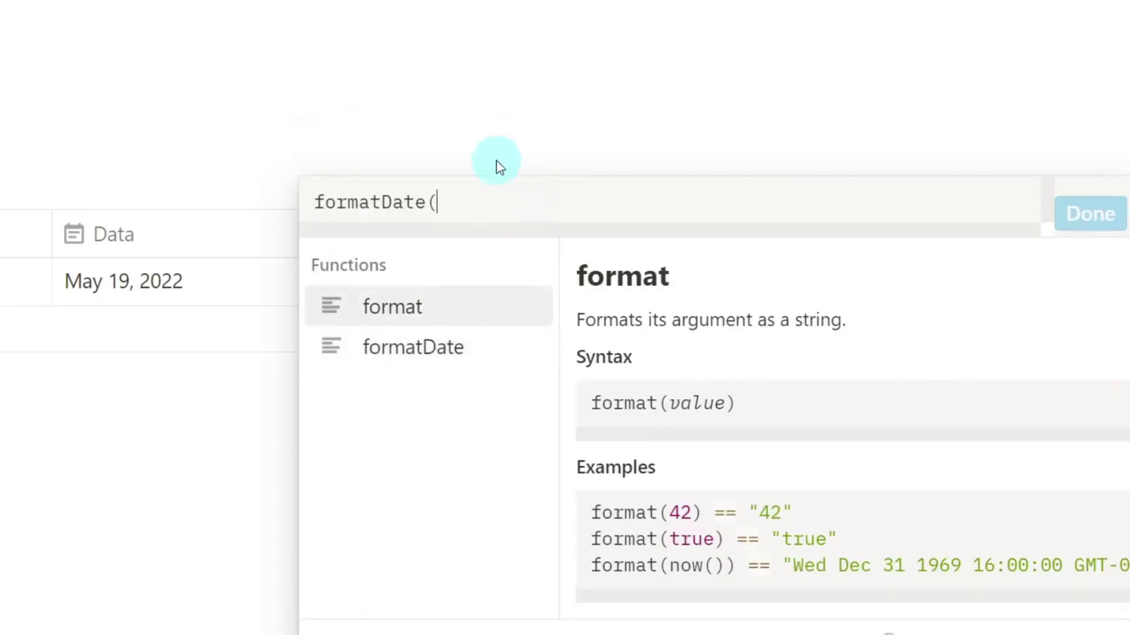
pyautogui.click(478, 204)
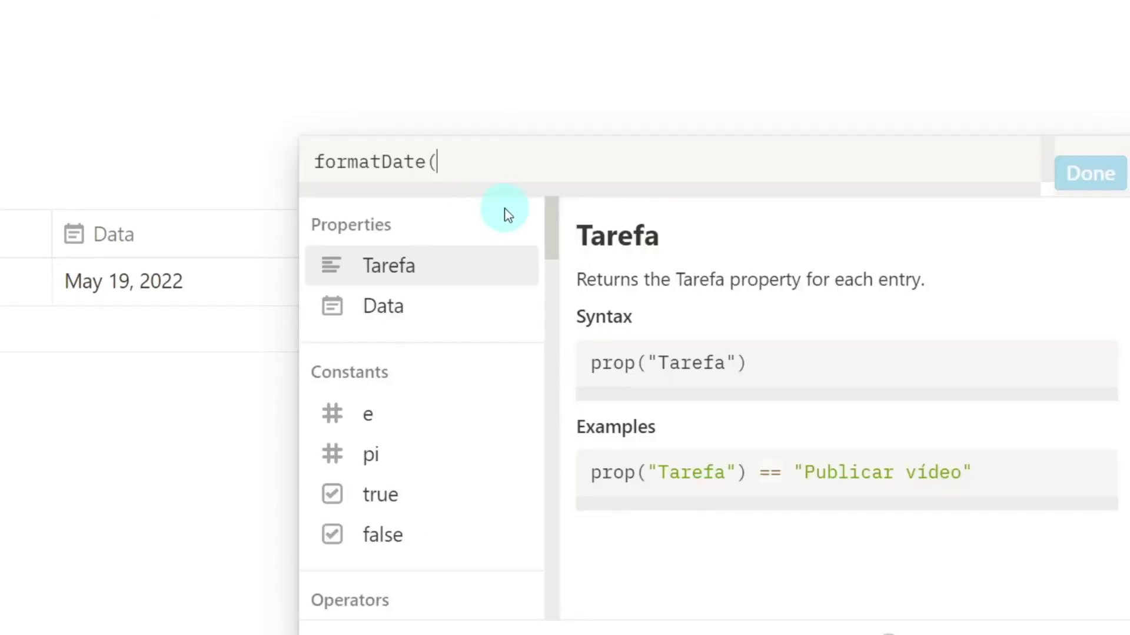
pyautogui.click(465, 316)
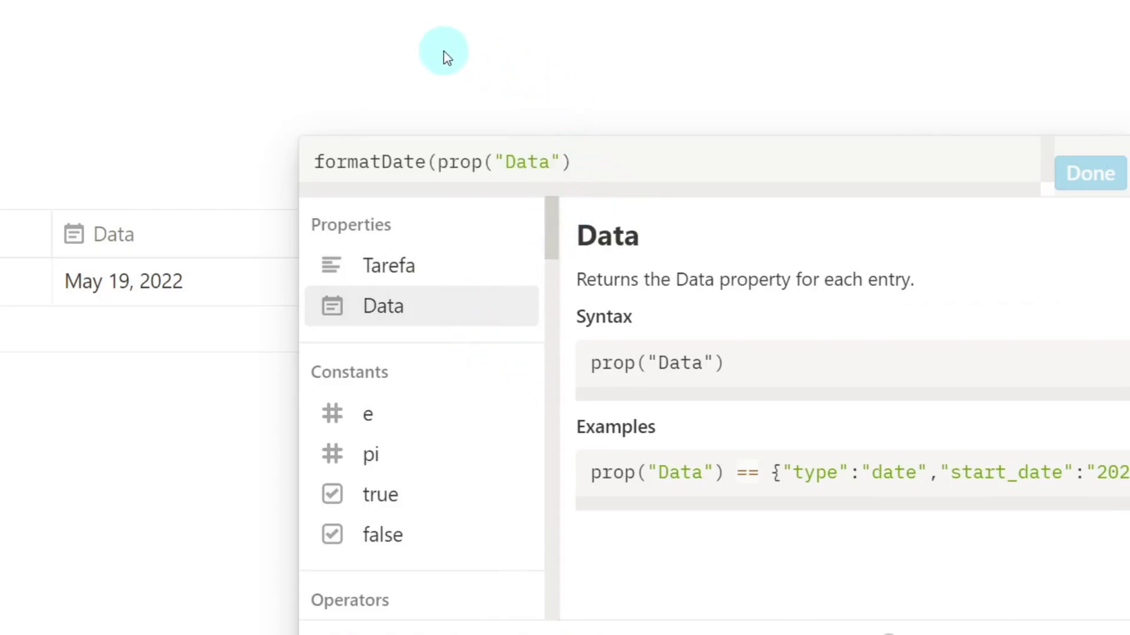
pyautogui.write(', "DD-MM-YYY')
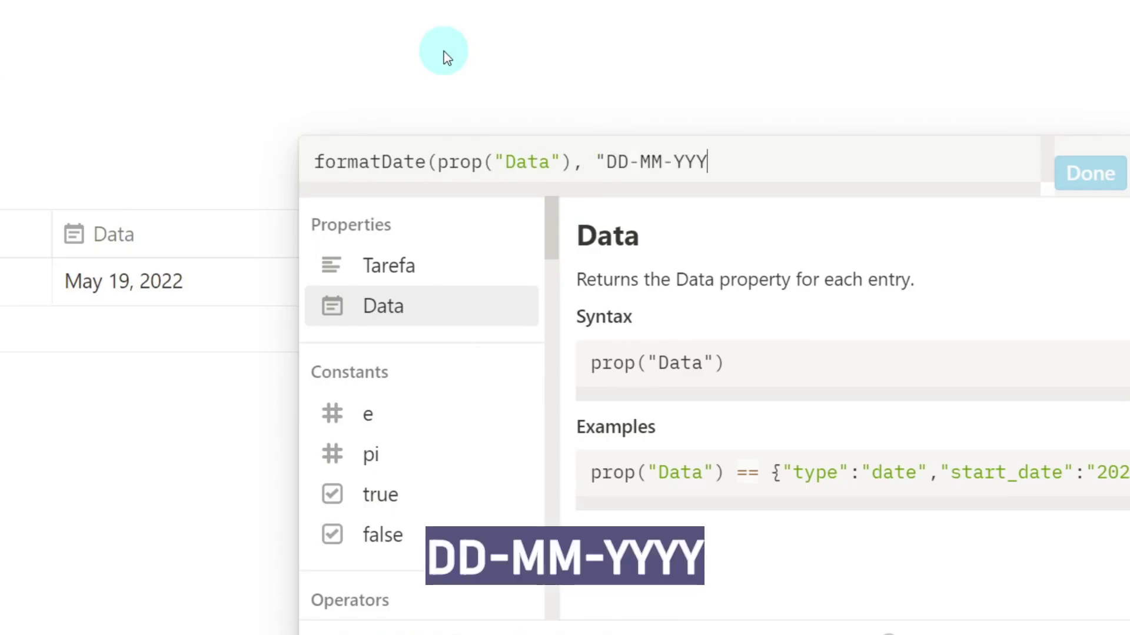
pyautogui.write('")')
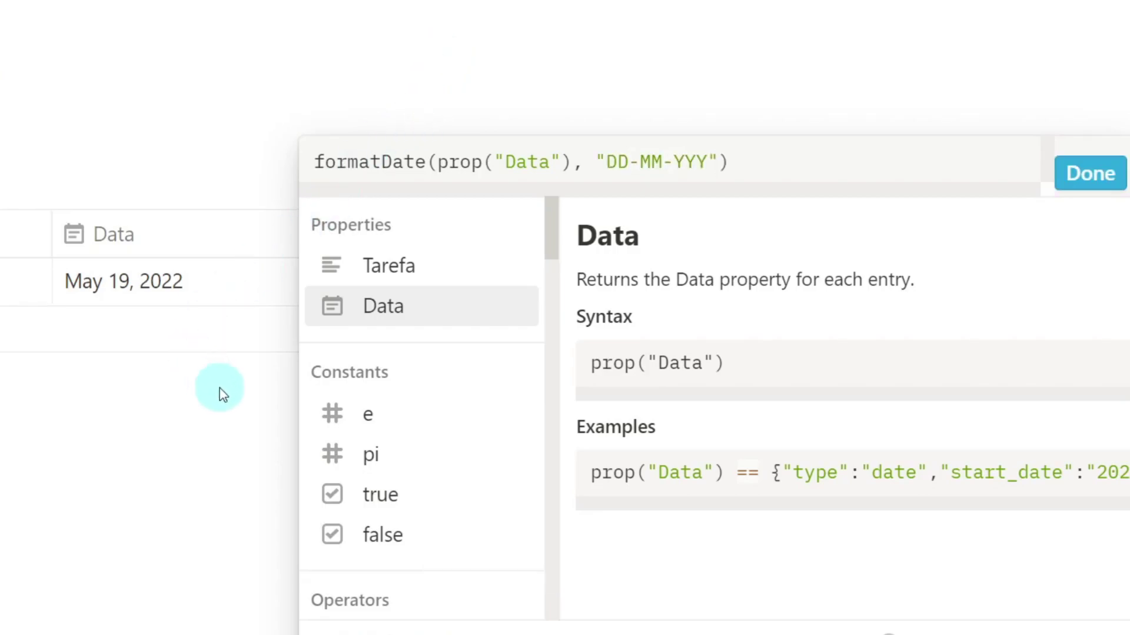
pyautogui.click(1090, 173)
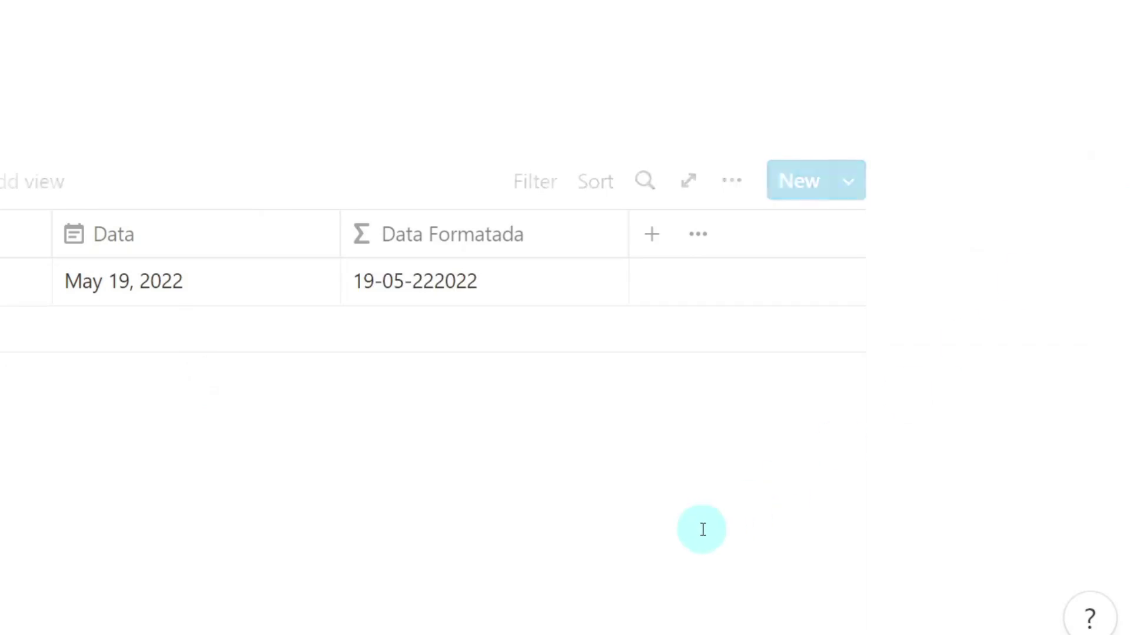
# Correct the format string in the "Data Formatada" formula to "DD-MM-YYYY" and save it.
pyautogui.click(527, 295)
pyautogui.click(705, 161)
pyautogui.write('YYYY")')
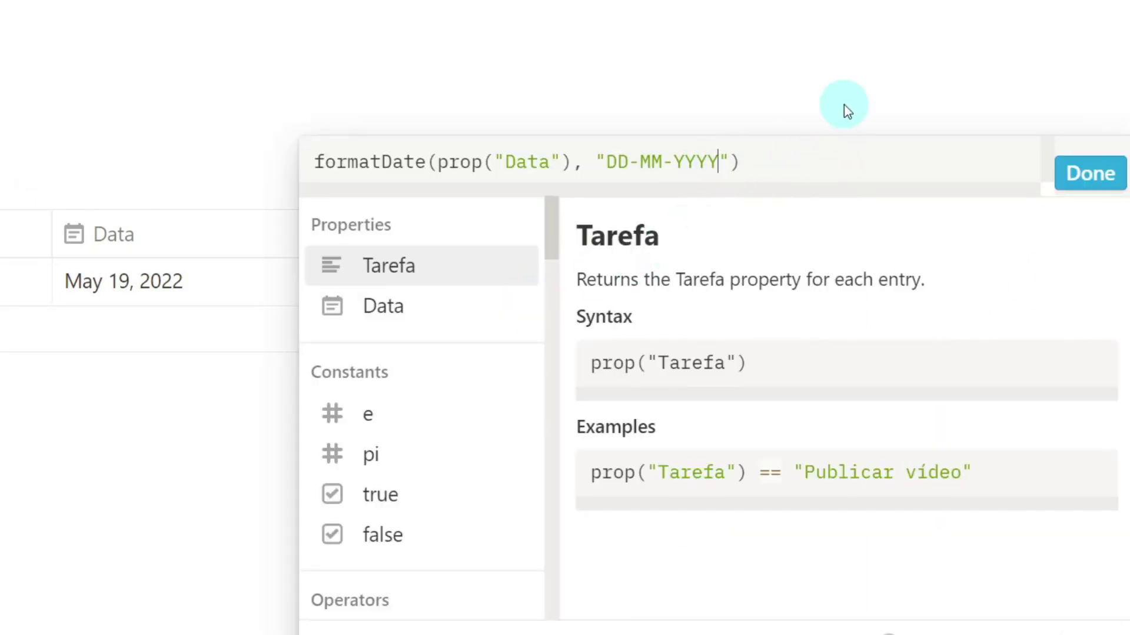
pyautogui.click(1087, 169)
# Change the format string in the "Data Formatada" formula to "W" for the week number and save it.
pyautogui.click(517, 291)
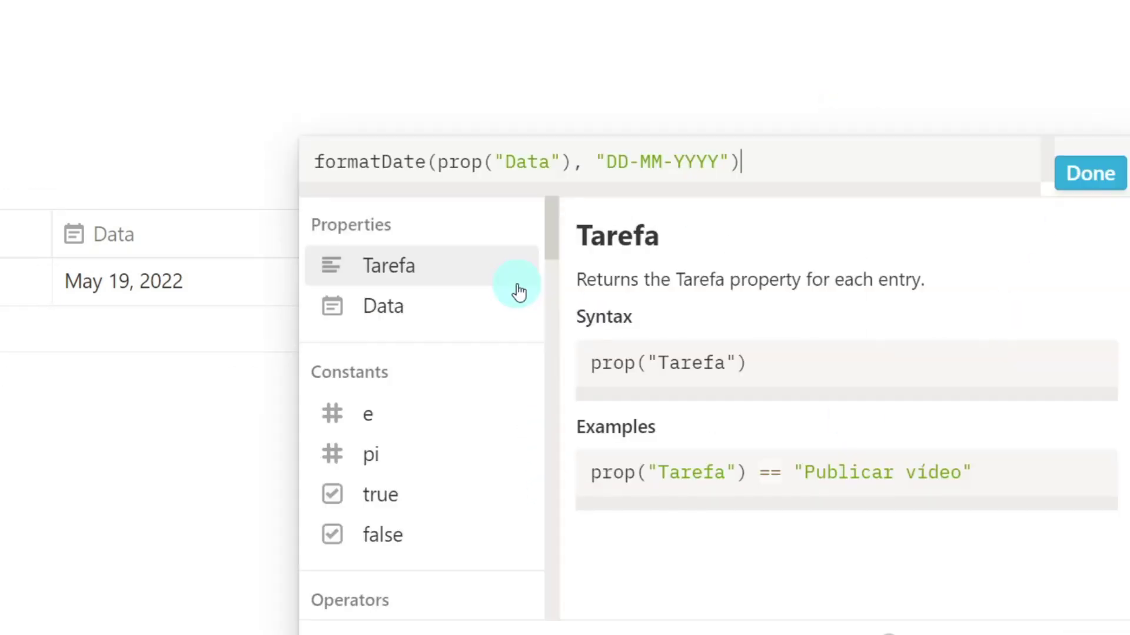
pyautogui.click(717, 161)
pyautogui.press('BackSpace')
pyautogui.press('BackSpace')
pyautogui.press('BackSpace')
pyautogui.press('BackSpace')
pyautogui.press('BackSpace')
pyautogui.press('BackSpace')
pyautogui.press('BackSpace')
pyautogui.press('BackSpace')
pyautogui.press('BackSpace')
pyautogui.press('BackSpace')
pyautogui.write('W')
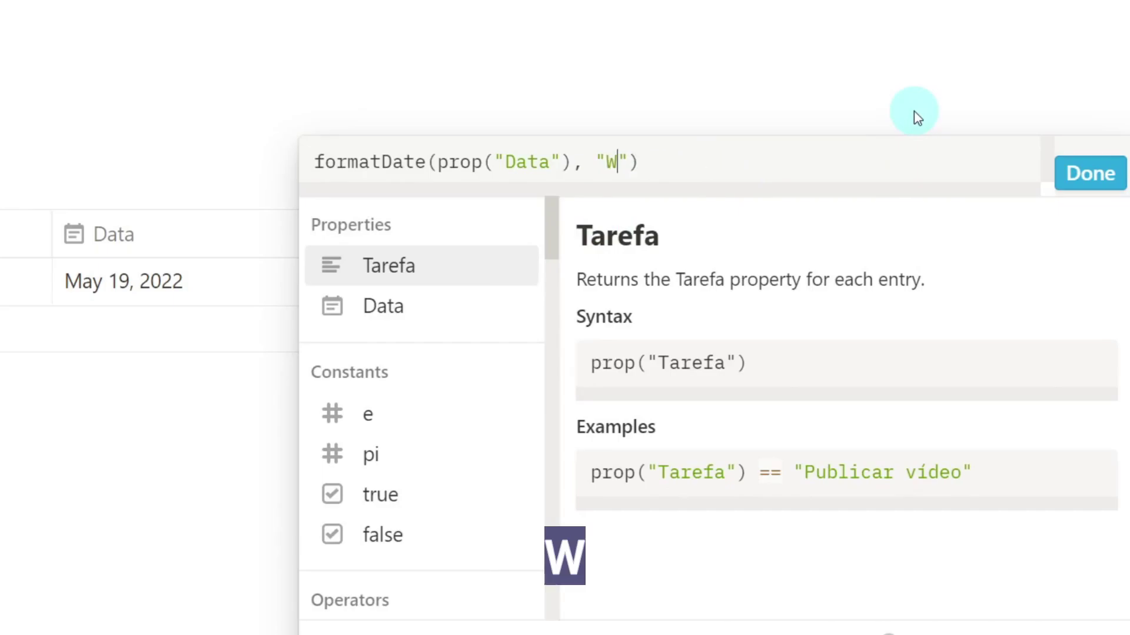
pyautogui.press('Return')
# Change the format string in the "Data Formatada" formula to "Q" for the quarter and save it.
pyautogui.click(474, 288)
pyautogui.click(618, 154)
pyautogui.press('BackSpace')
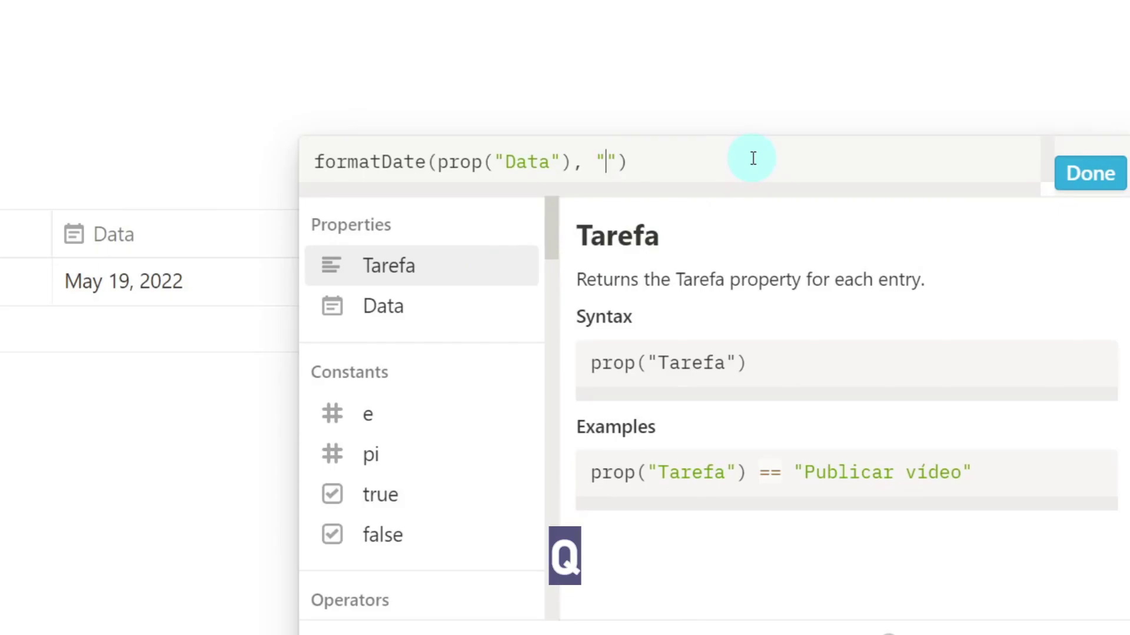
pyautogui.write('Q')
pyautogui.click(1082, 172)
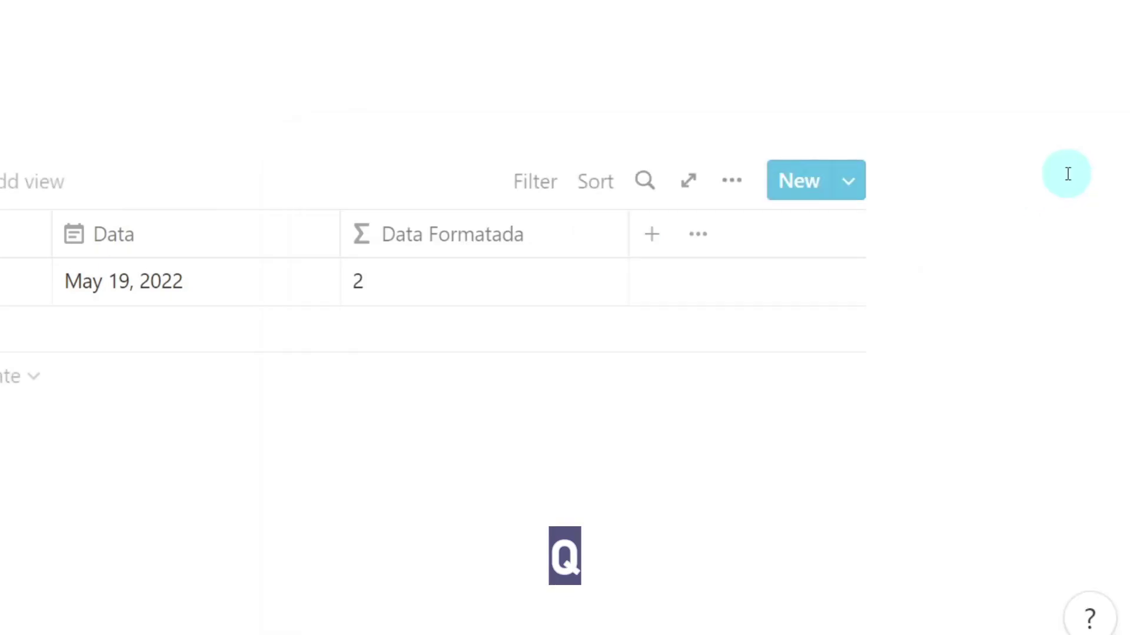
# Extend the format string in the "Data Formatada" formula to "Qo" for the ordinal quarter and save it.
pyautogui.click(436, 277)
pyautogui.click(618, 156)
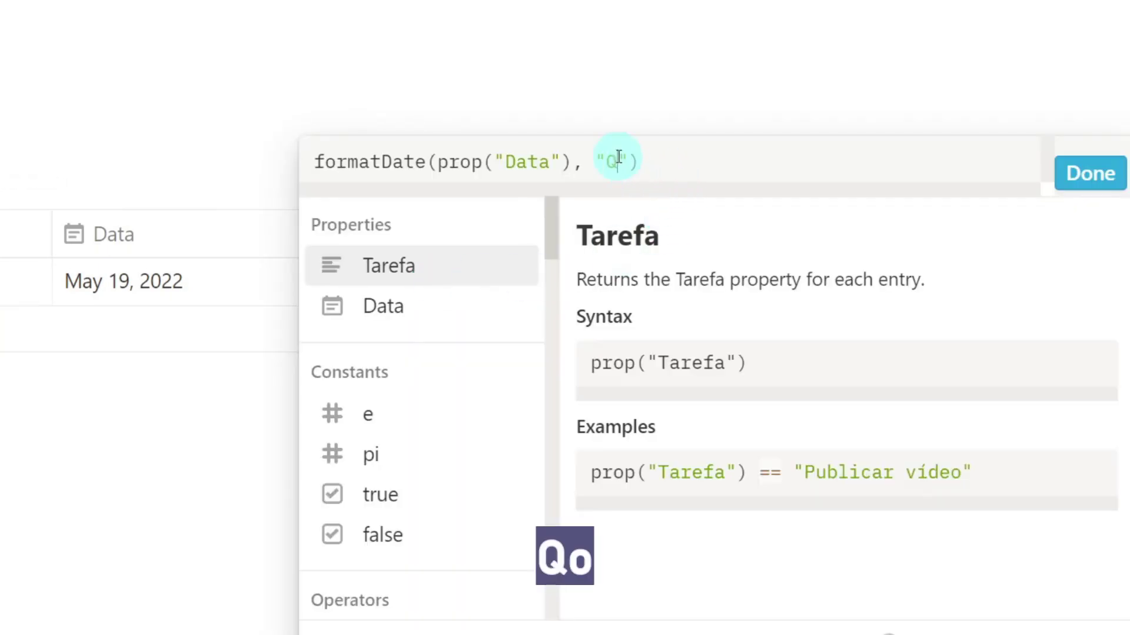
pyautogui.write('o')
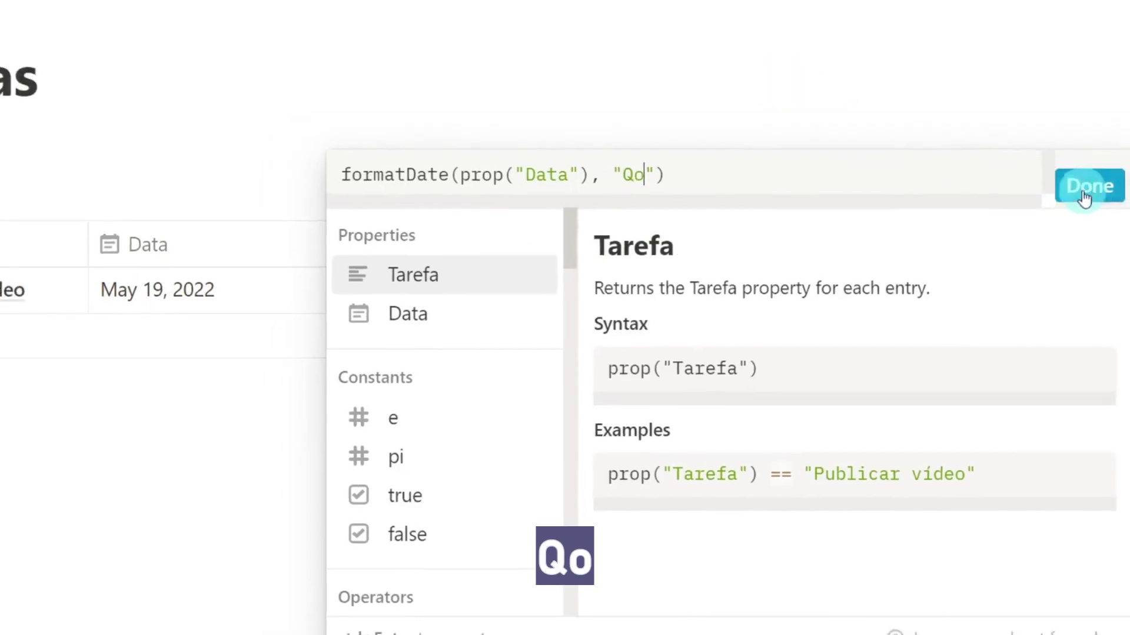
pyautogui.click(1065, 183)
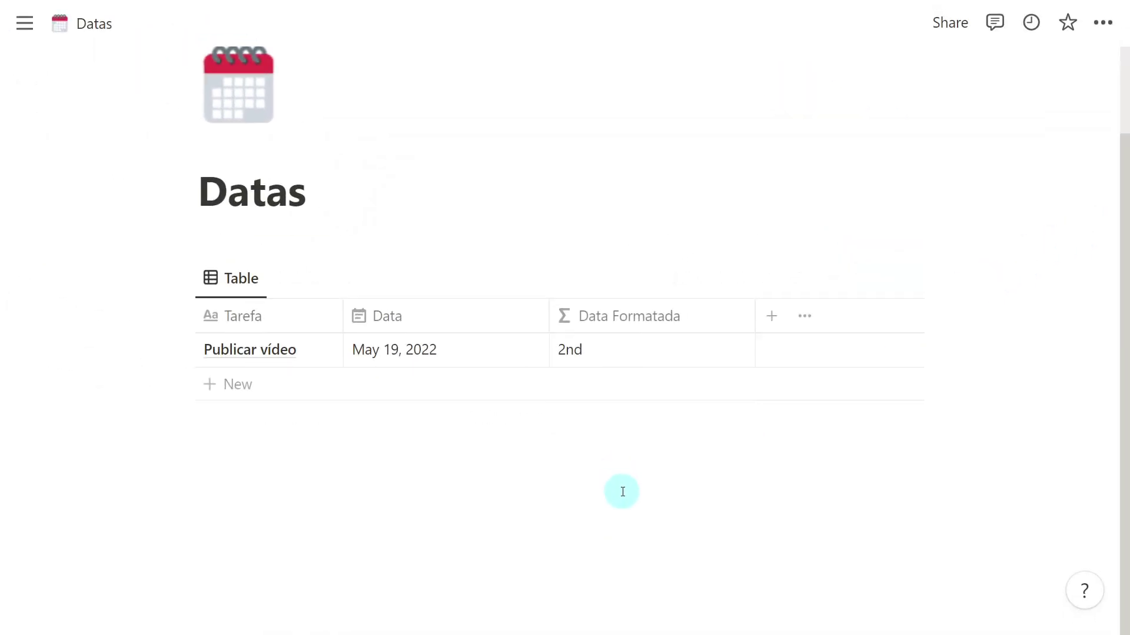
# Set the Data value of the "Publicar vídeo" task to December 20, 2022.
pyautogui.click(459, 362)
pyautogui.click(588, 86)
pyautogui.click(588, 85)
pyautogui.click(588, 86)
pyautogui.click(588, 86)
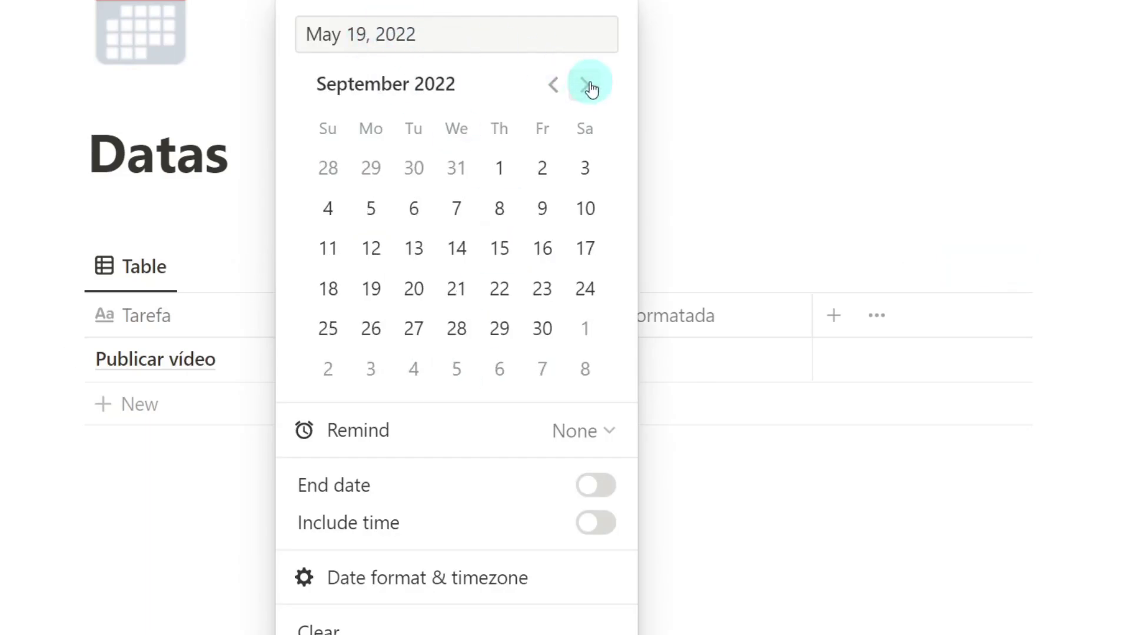
pyautogui.click(589, 85)
pyautogui.click(588, 86)
pyautogui.click(588, 85)
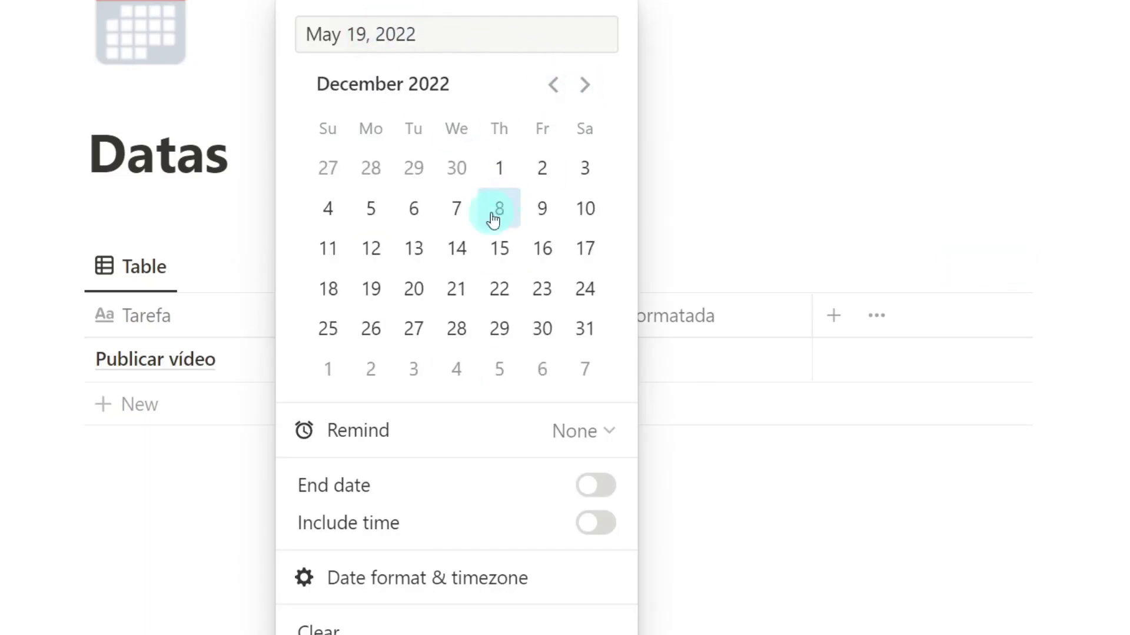
pyautogui.click(414, 289)
pyautogui.click(746, 606)
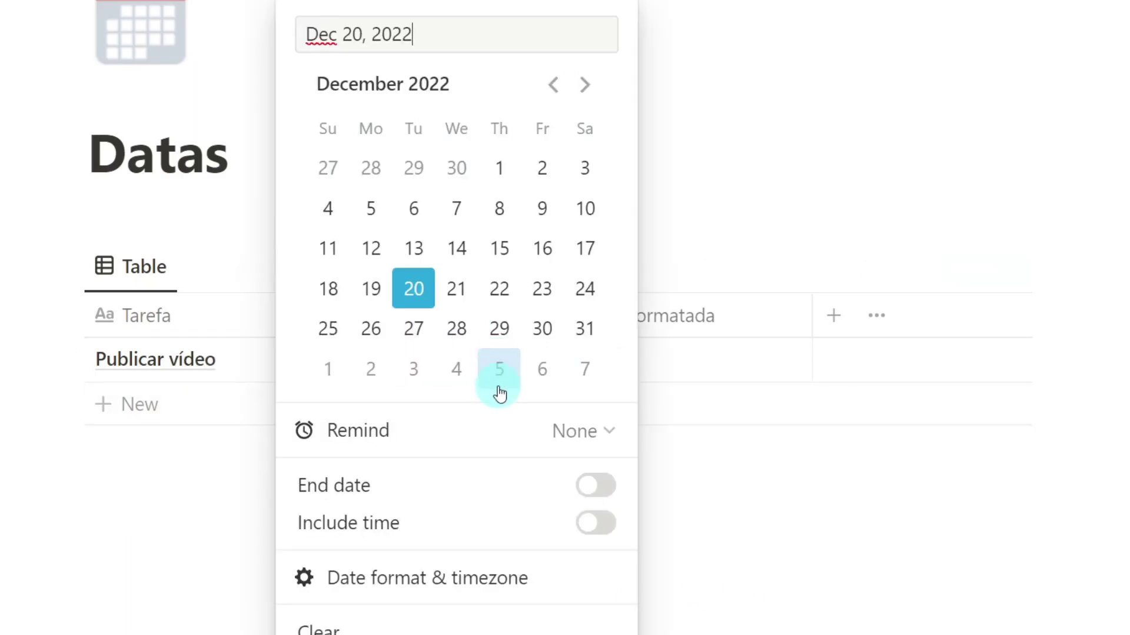
# Include a time in the task's Data value and set it to 3:00 PM.
pyautogui.click(603, 524)
pyautogui.click(492, 34)
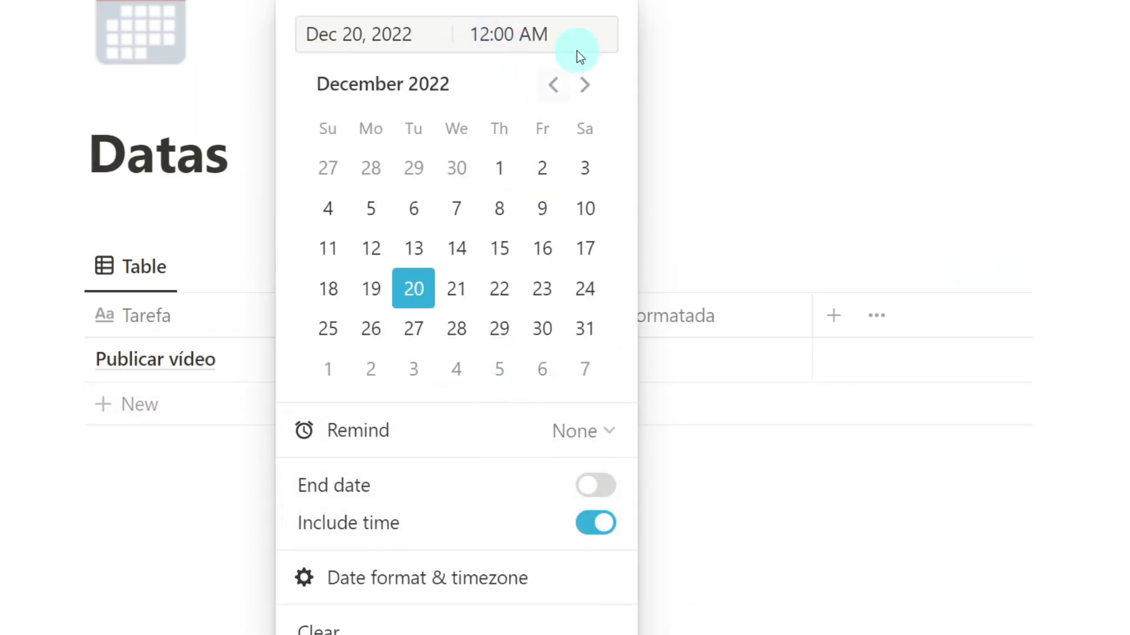
pyautogui.press('BackSpace')
pyautogui.write('5')
pyautogui.click(721, 176)
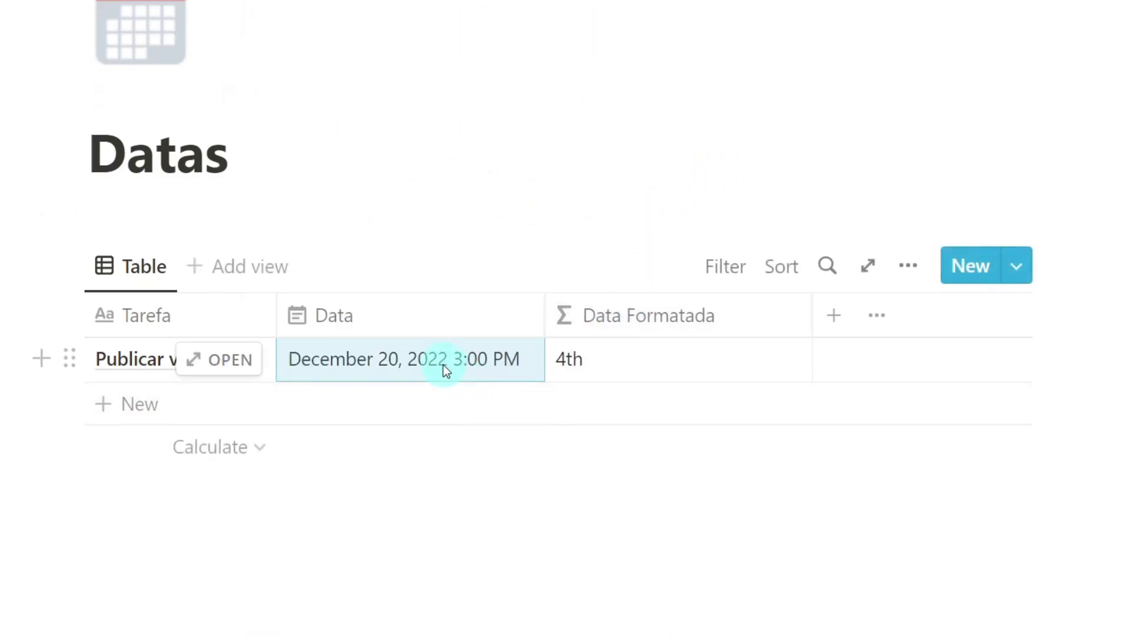
# Change the format string in the "Data Formatada" formula to "hh:mm" and save it.
pyautogui.click(608, 368)
pyautogui.click(812, 248)
pyautogui.press('BackSpace')
pyautogui.press('BackSpace')
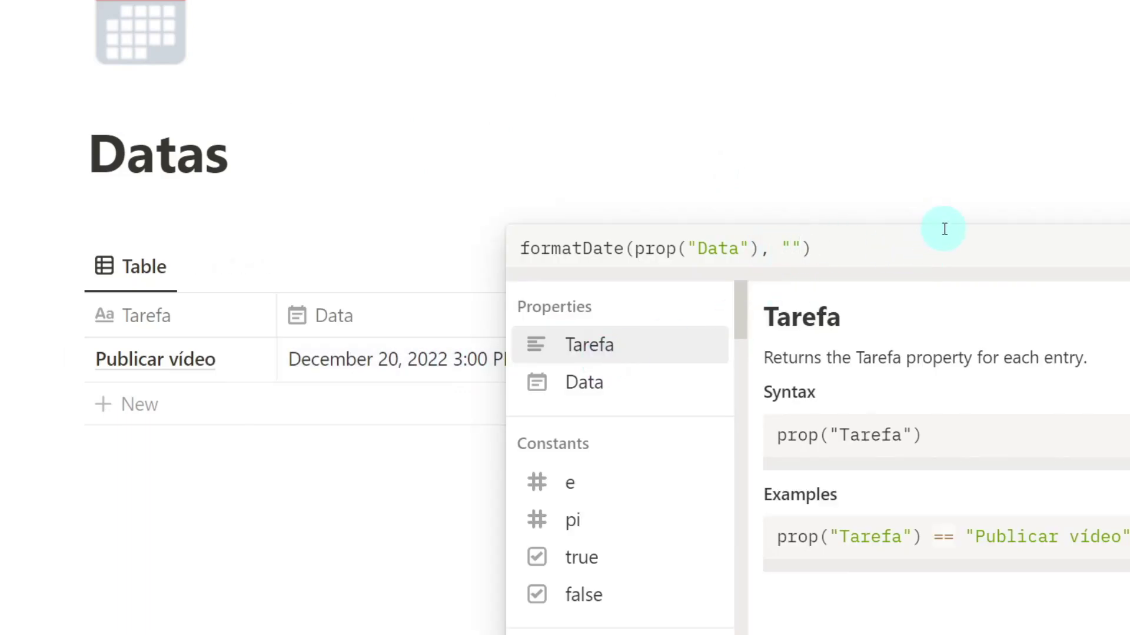
pyautogui.write('hh:mm')
pyautogui.press('Return')
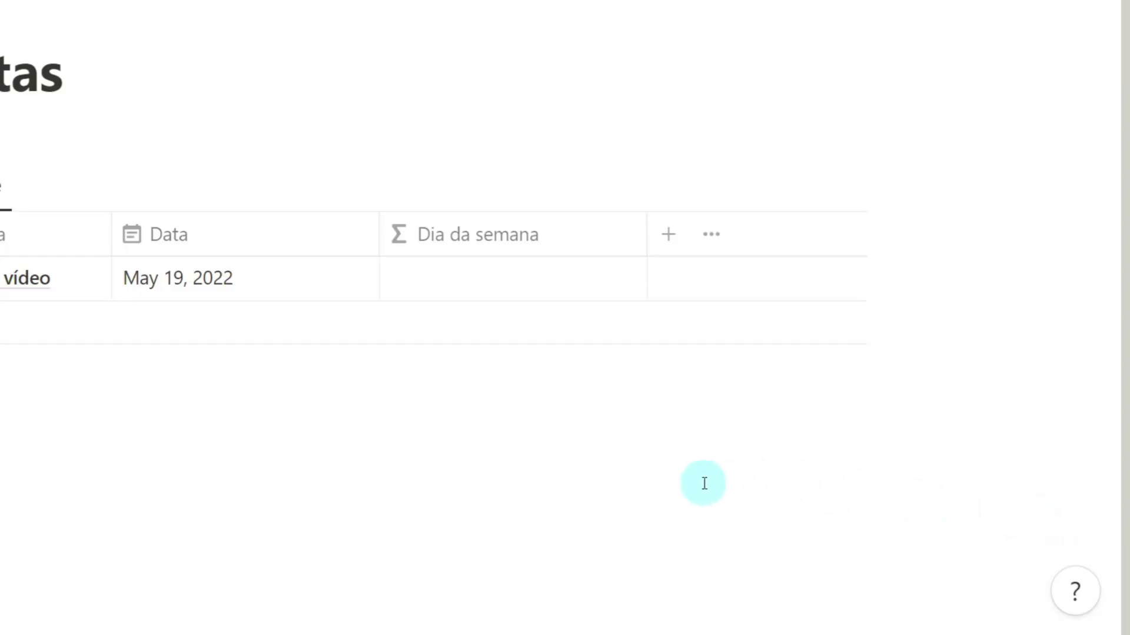
# Set the "Dia da semana" formula to day(prop("Data")) and save it.
pyautogui.click(482, 280)
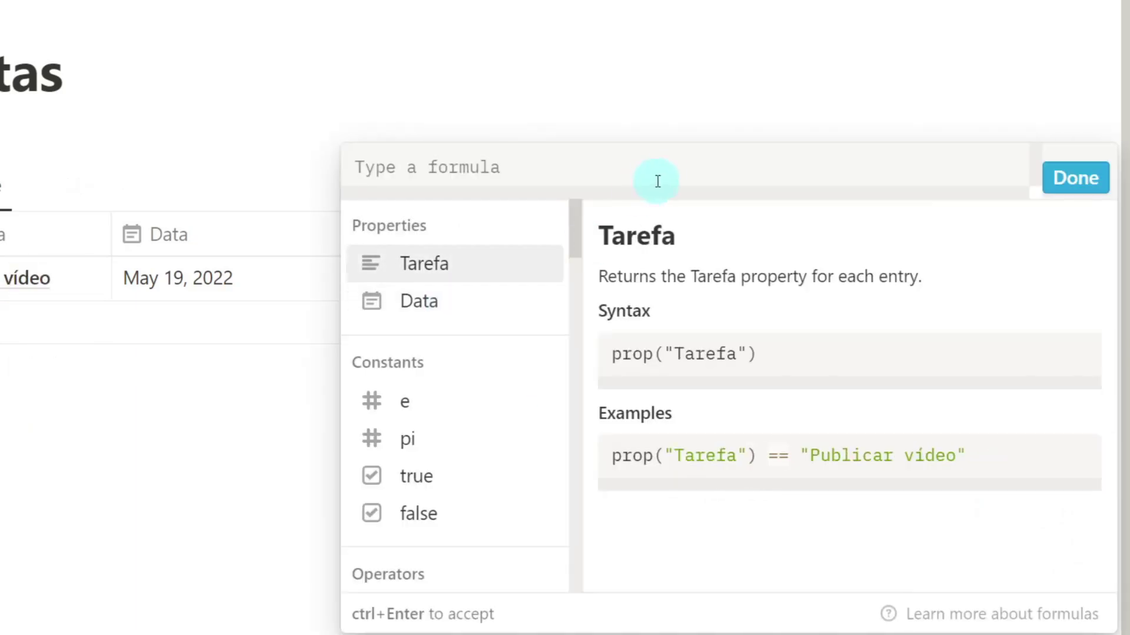
pyautogui.write('day')
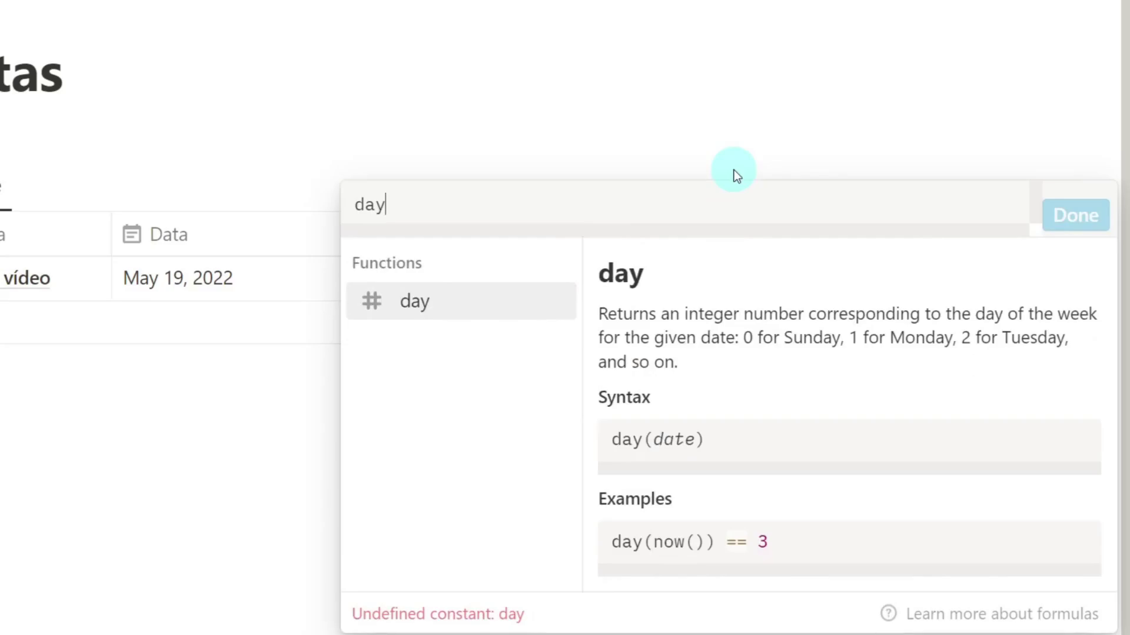
pyautogui.write('(')
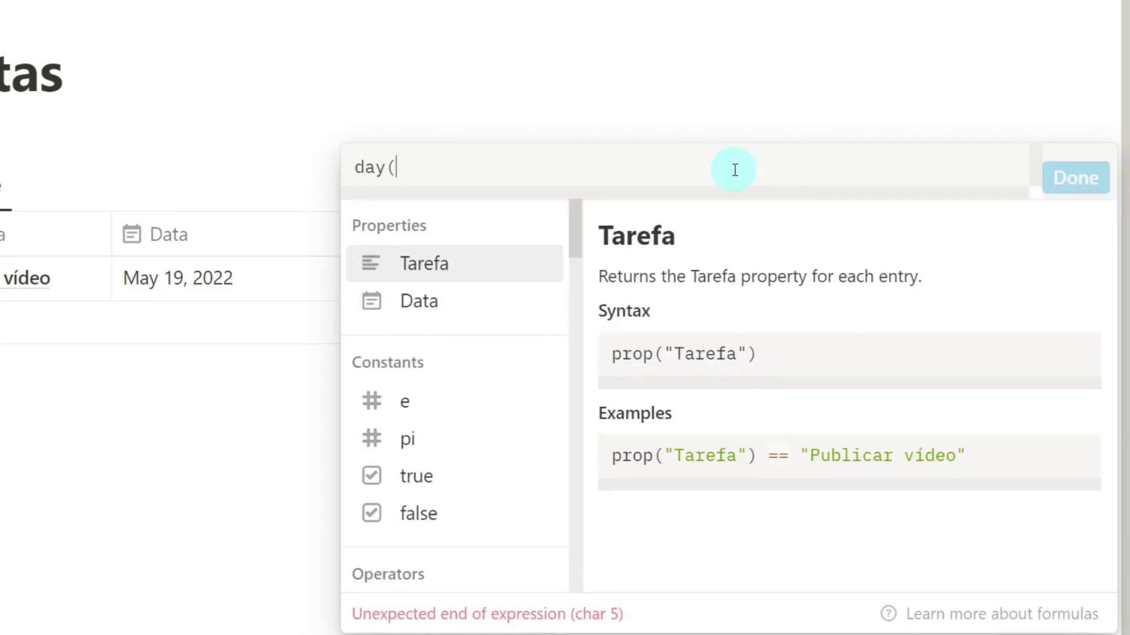
pyautogui.click(477, 310)
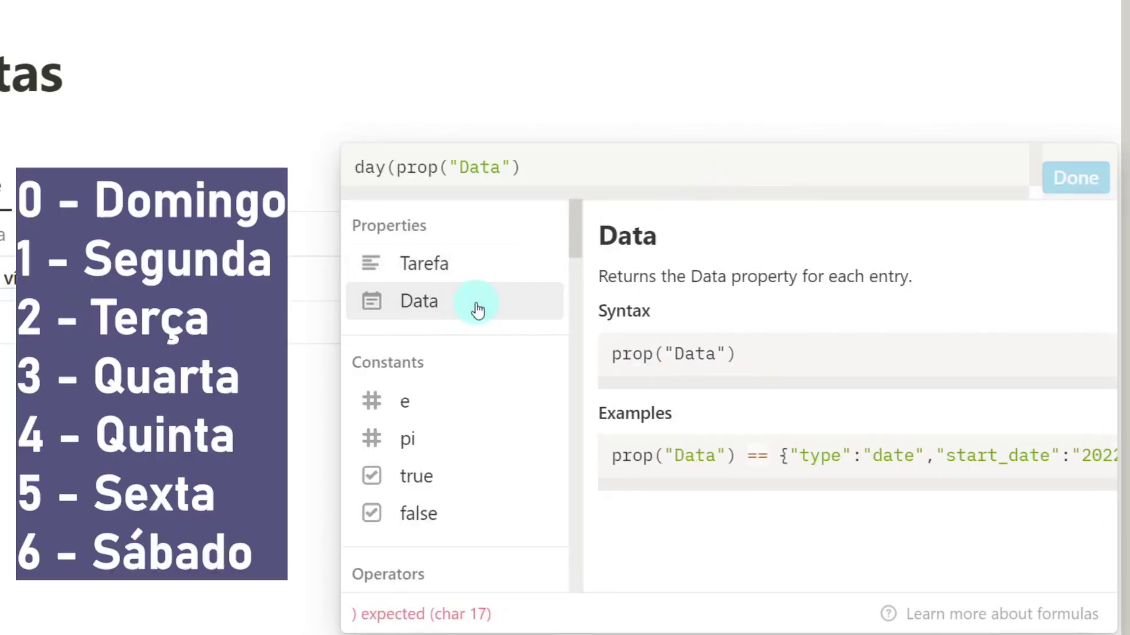
pyautogui.write(')')
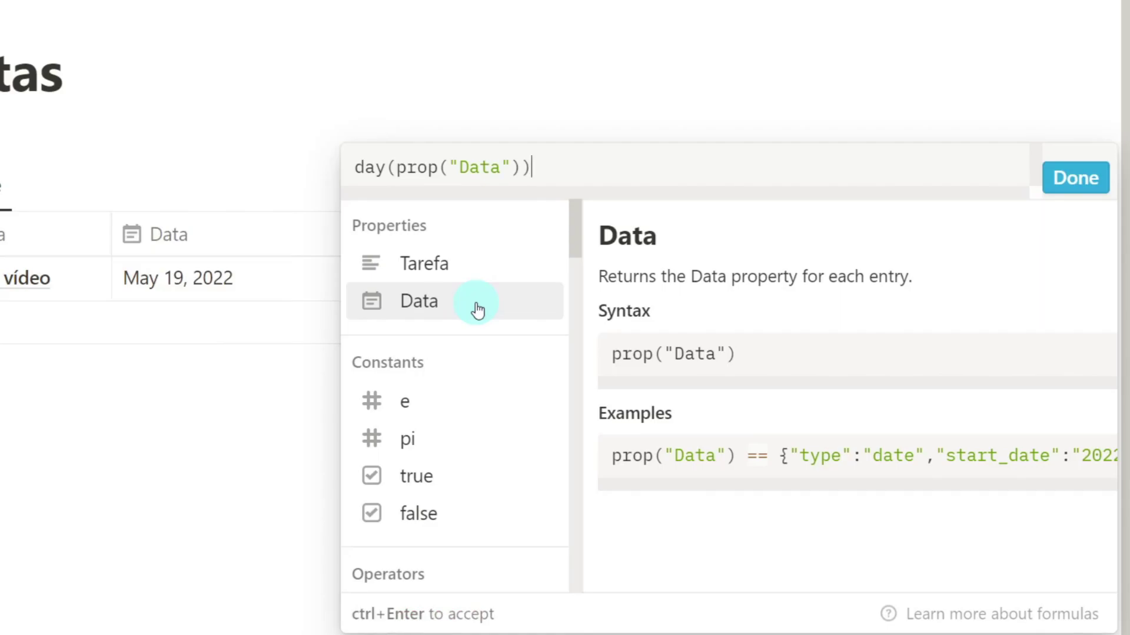
pyautogui.click(245, 432)
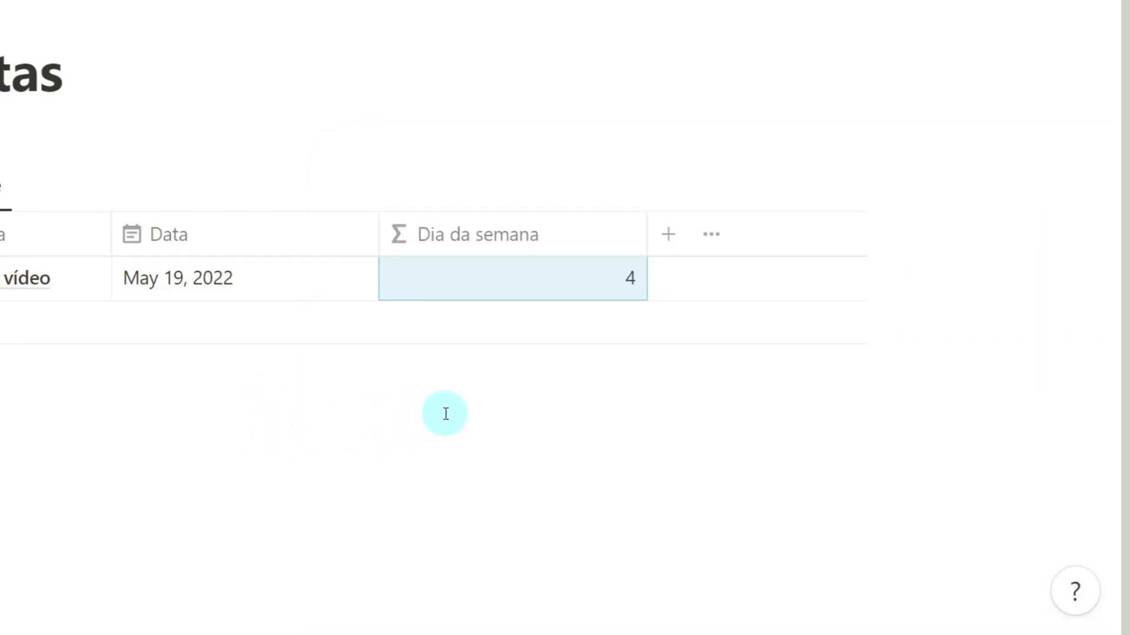
pyautogui.click(453, 467)
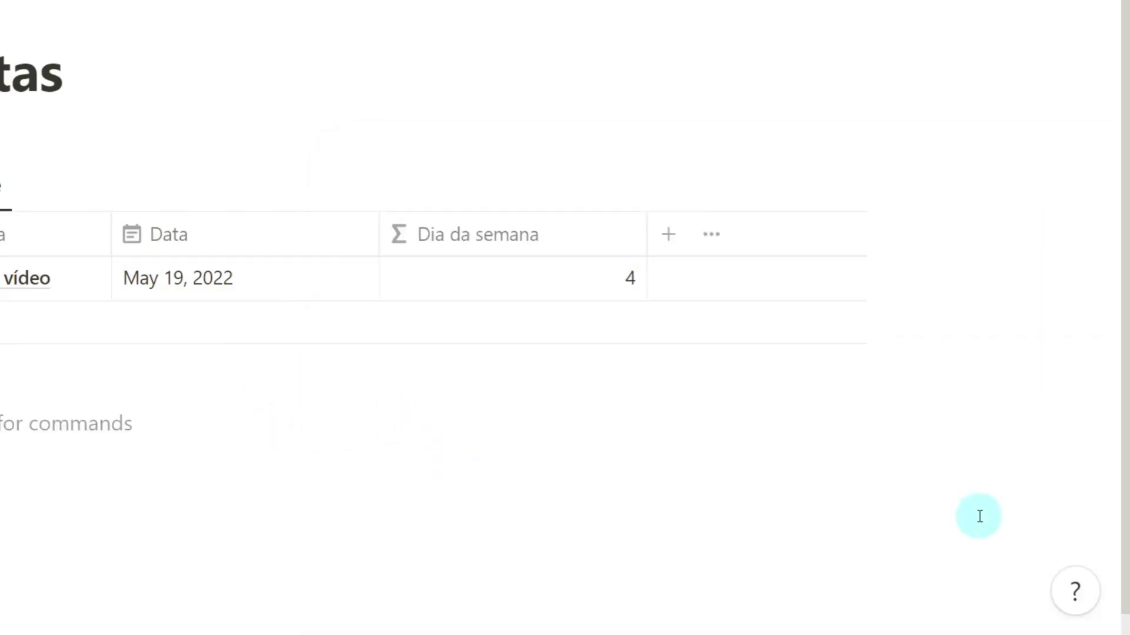
# Replace the "Dia da semana" formula with nested ifs mapping day(prop("Data")) 0–6 to Domingo, Segunda, Terça, Quarta, Quinta, Sexta, Sábado, otherwise "", and save it.
pyautogui.click(552, 283)
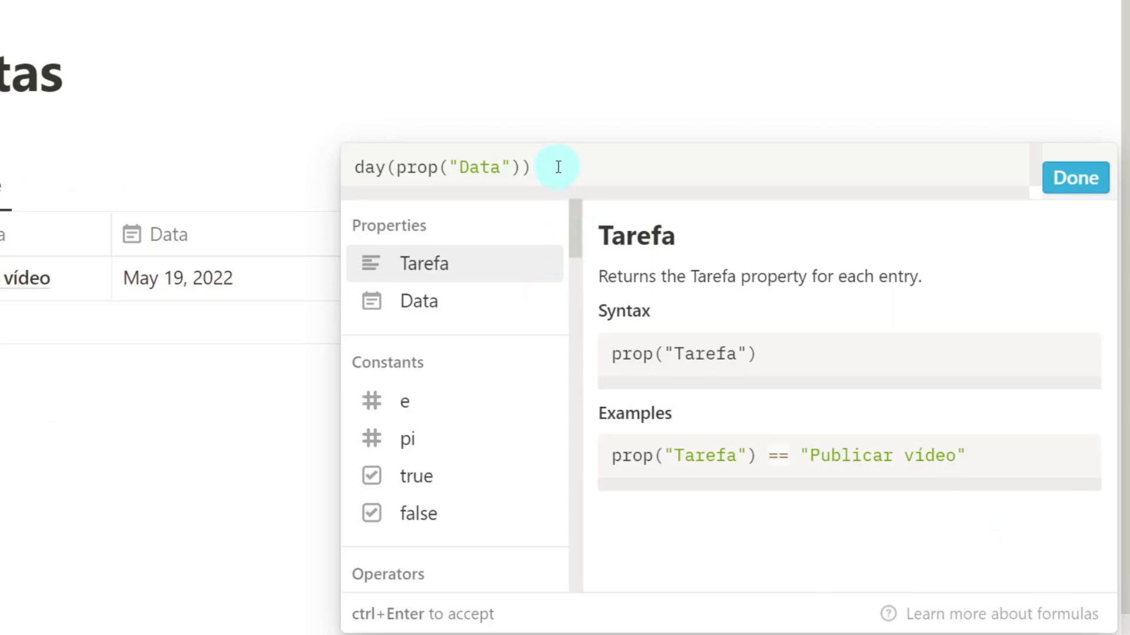
pyautogui.press('BackSpace')
pyautogui.press('BackSpace')
pyautogui.press('BackSpace')
pyautogui.press('BackSpace')
pyautogui.press('BackSpace')
pyautogui.press('BackSpace')
pyautogui.press('BackSpace')
pyautogui.press('BackSpace')
pyautogui.press('BackSpace')
pyautogui.press('BackSpace')
pyautogui.press('BackSpace')
pyautogui.press('BackSpace')
pyautogui.press('BackSpace')
pyautogui.press('BackSpace')
pyautogui.press('BackSpace')
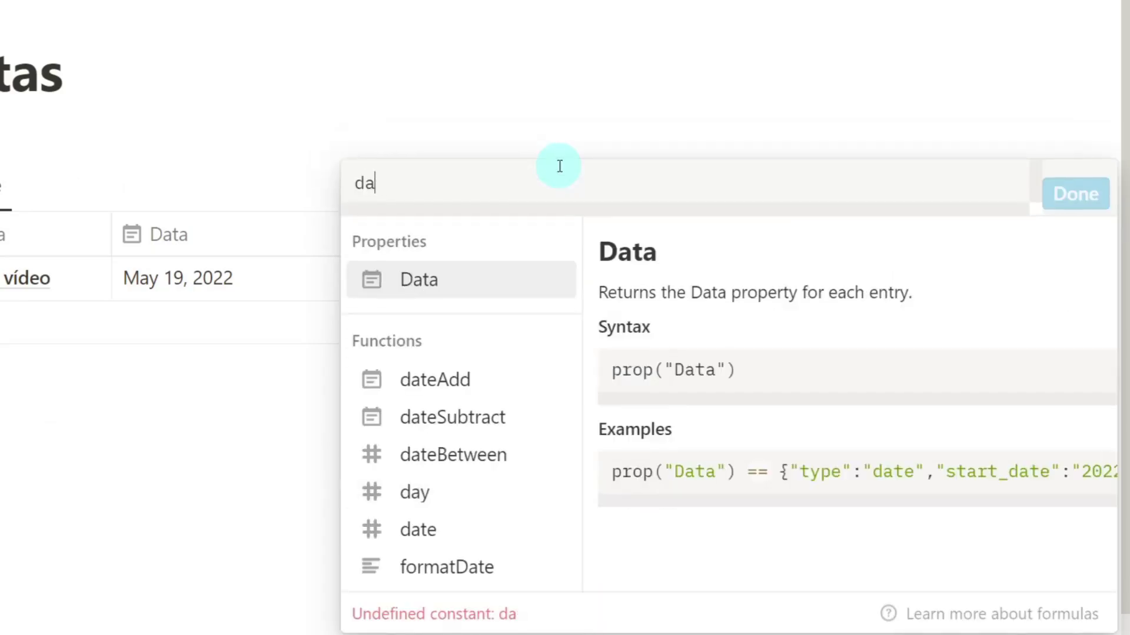
pyautogui.press('BackSpace')
pyautogui.press('BackSpace')
pyautogui.write('if(day(prop("Data")) == 0, "Domingo", if(day(prop("Data")) == 1, "Segunda", if(day(prop("Data")) == 2, "Terça", if(day(prop("Data")) == 3, "Quarta", if(day(prop("Data")) == 4, "Quinta", if(day(prop("Data")) == 5, "Sexta", if(day(prop("Data")) == 6, "Sábado", "")))))))')
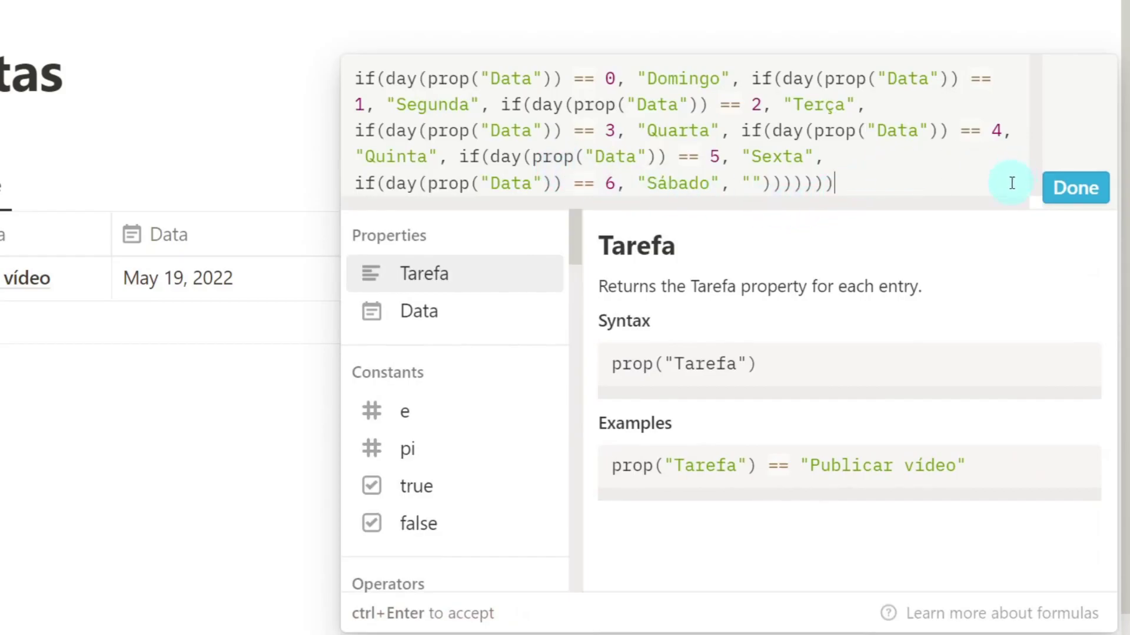
pyautogui.click(1071, 187)
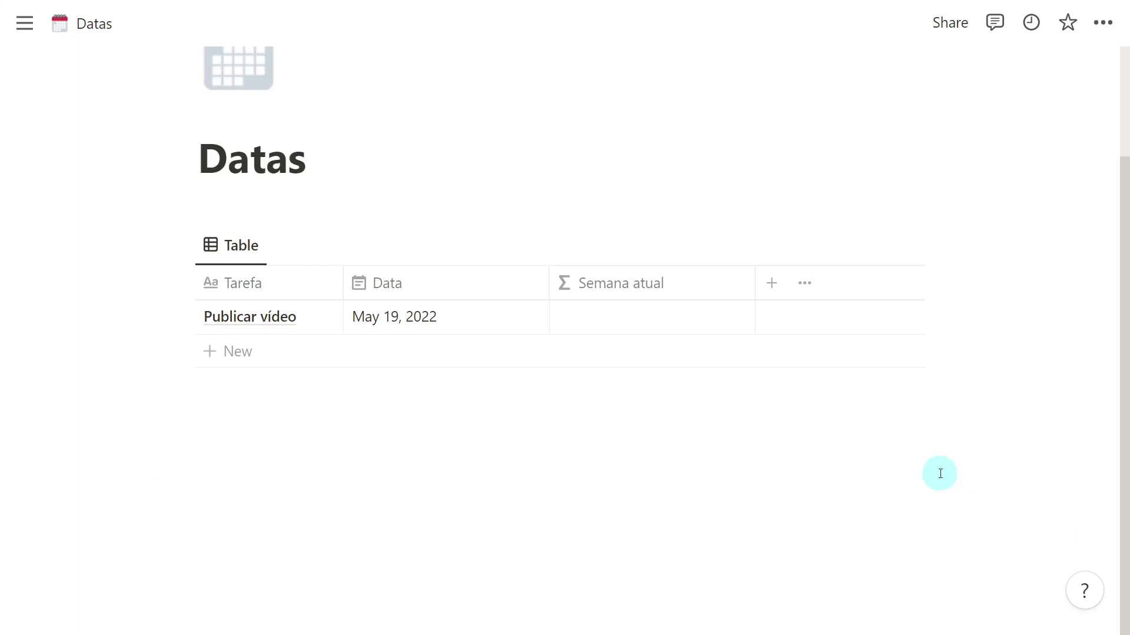
# Set the "Semana atual" formula to formatDate(prop("Data"), "W") == formatDate(now(), "W") and save it.
pyautogui.click(637, 321)
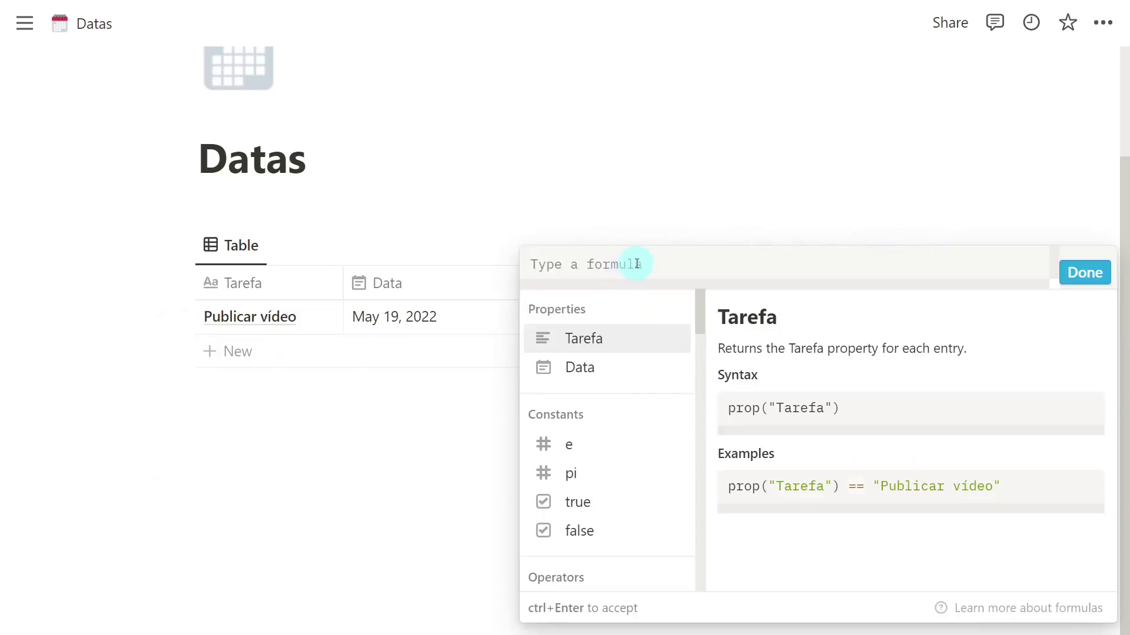
pyautogui.write('formatDate(prop("Data"), "W") == formatDate(now(), "W")')
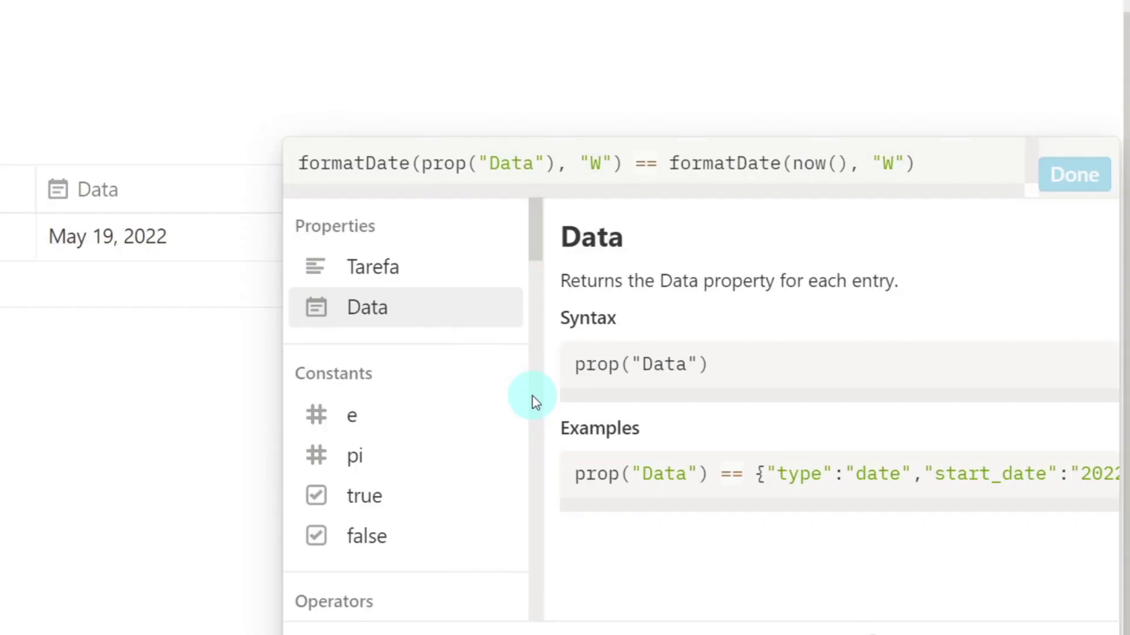
pyautogui.click(1079, 184)
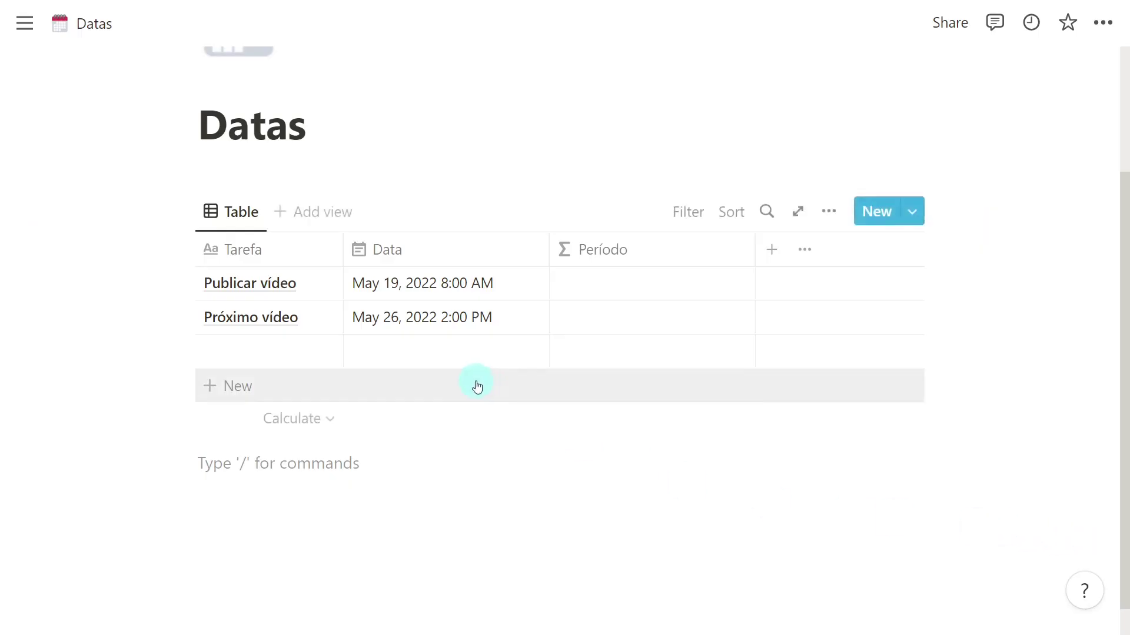
# Set the Data value of the untitled third row to May 16, 2022, including a time of 10:00 PM.
pyautogui.click(431, 365)
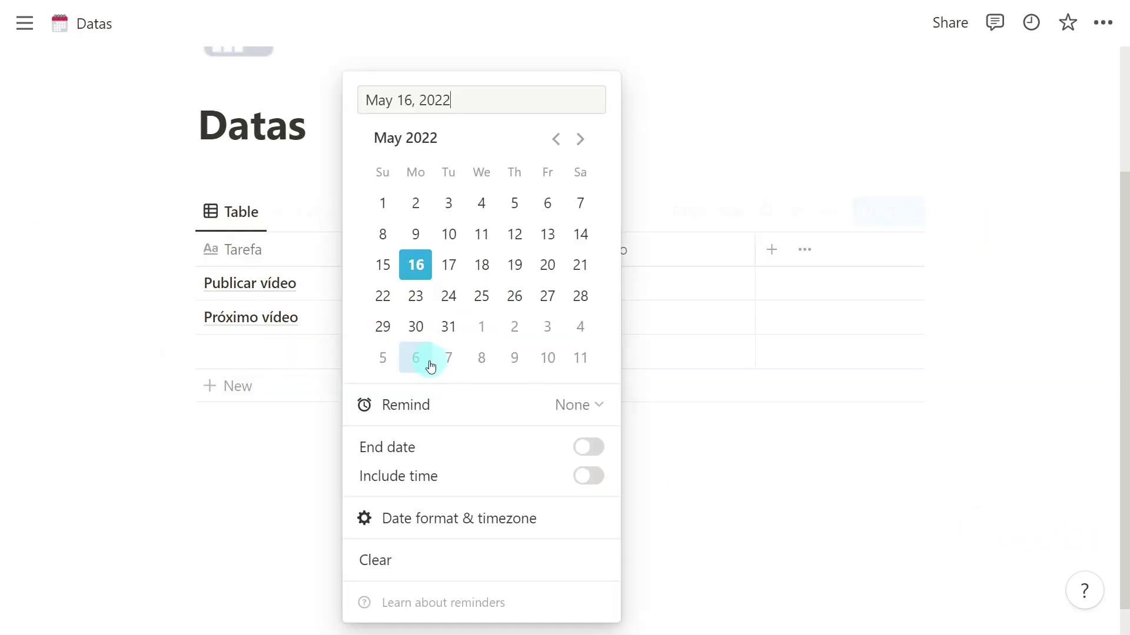
pyautogui.click(600, 475)
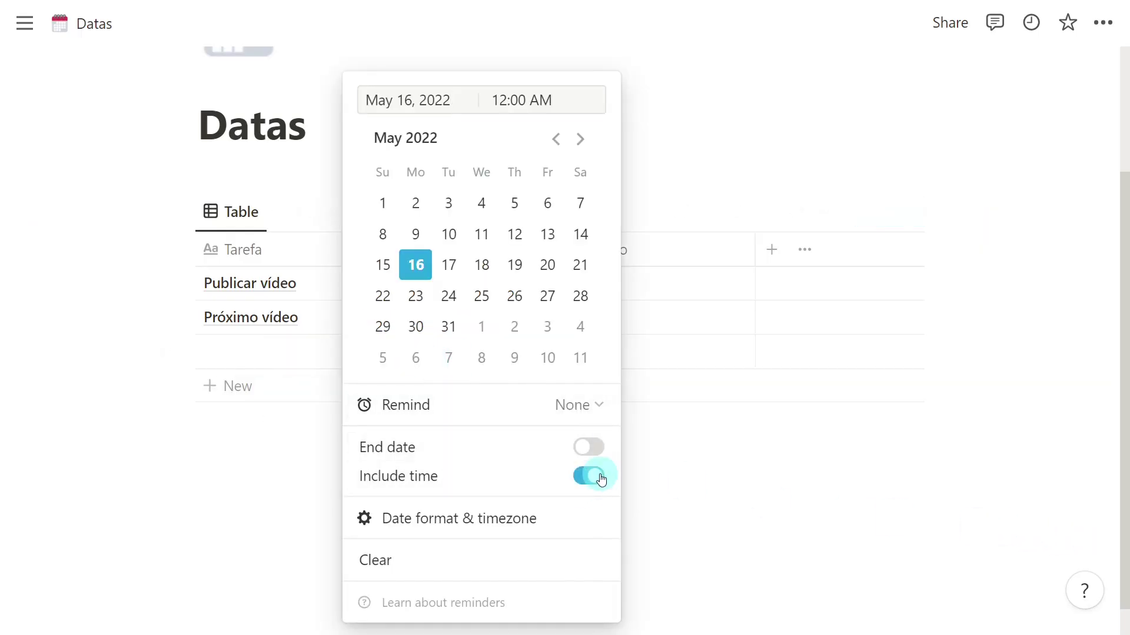
pyautogui.click(505, 99)
pyautogui.press('BackSpace')
pyautogui.press('BackSpace')
pyautogui.write('22')
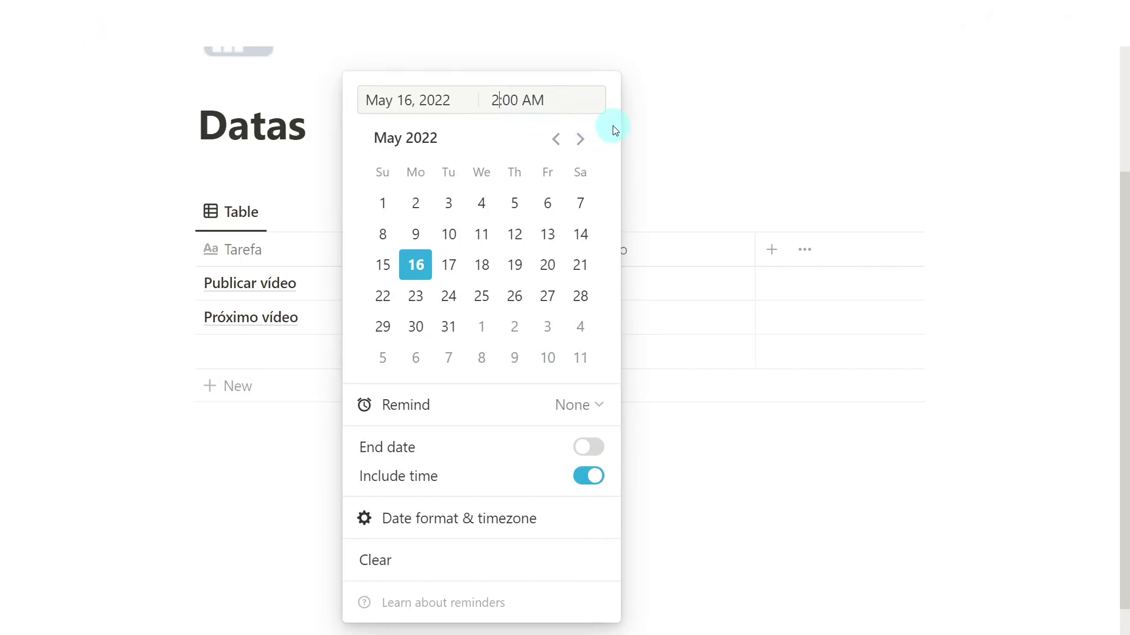
pyautogui.press('Return')
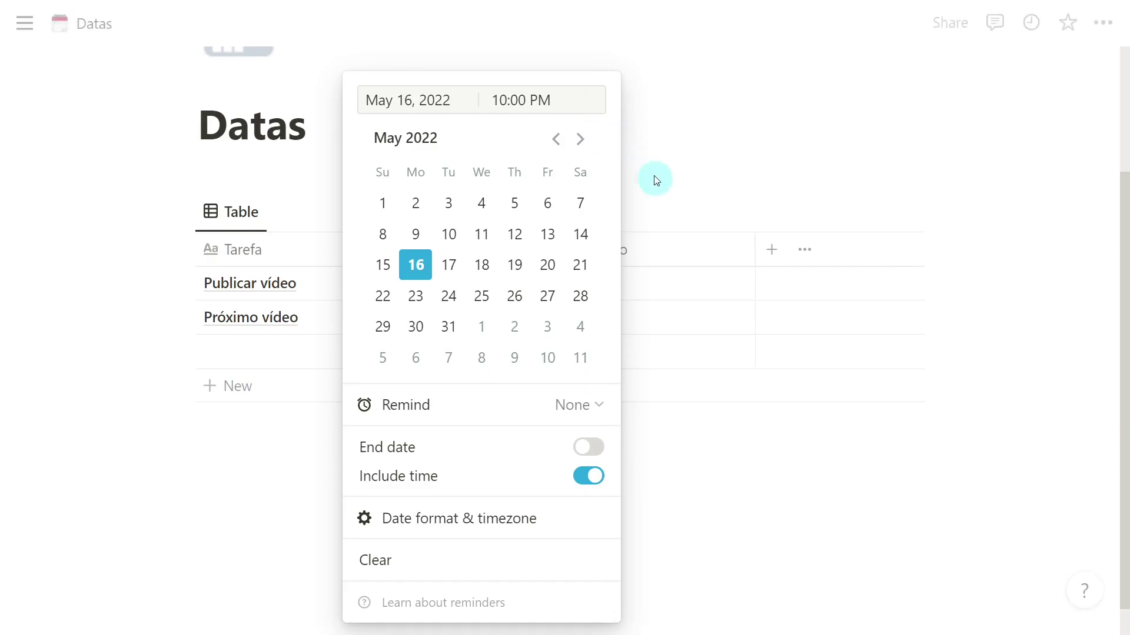
pyautogui.press('Escape')
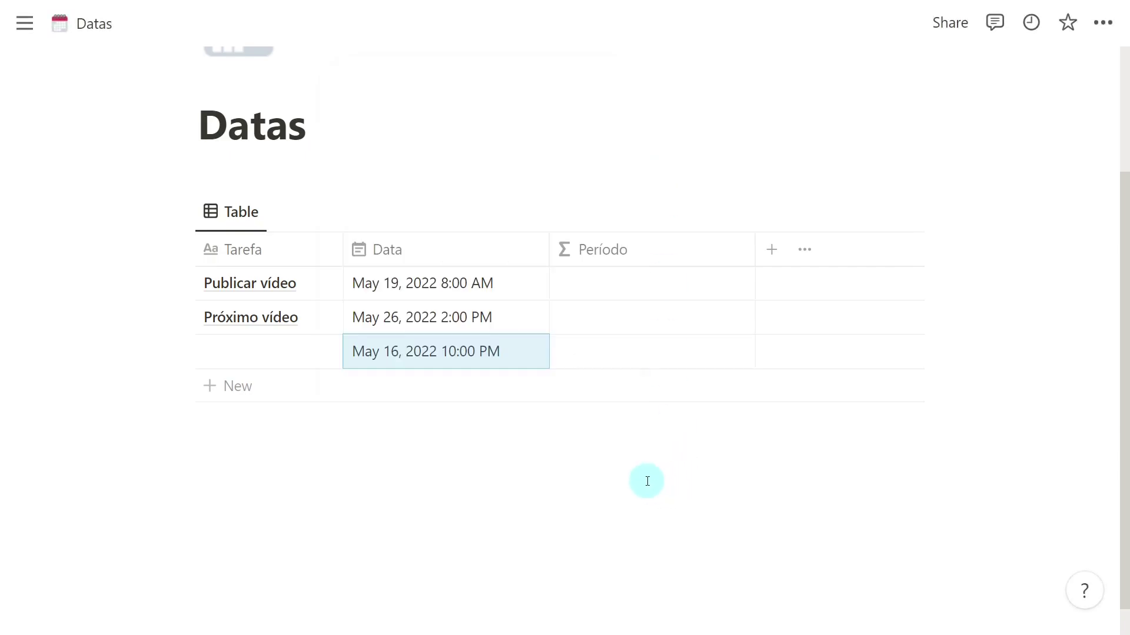
# Set the "Período" formula to nested ifs on hour(prop("Data")): == 0 "", < 12 "Manhã", < 17 "Tarde", < 25 "Noite", otherwise "", and save it.
pyautogui.click(609, 290)
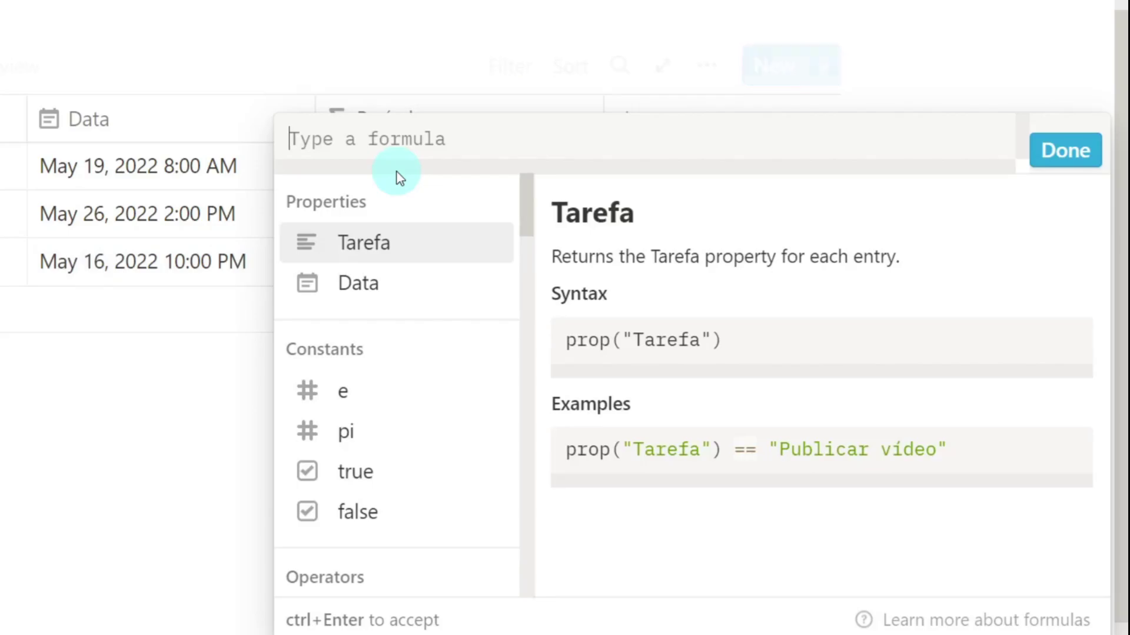
pyautogui.write('if(hour(prop("Data")) == 0, "", if(hour(prop("Data")) < 12, "Manhã", if(hour(prop("Data")) < 17, "Tarde", if(hour(prop("Data")) < 25, "Noite", ""))))')
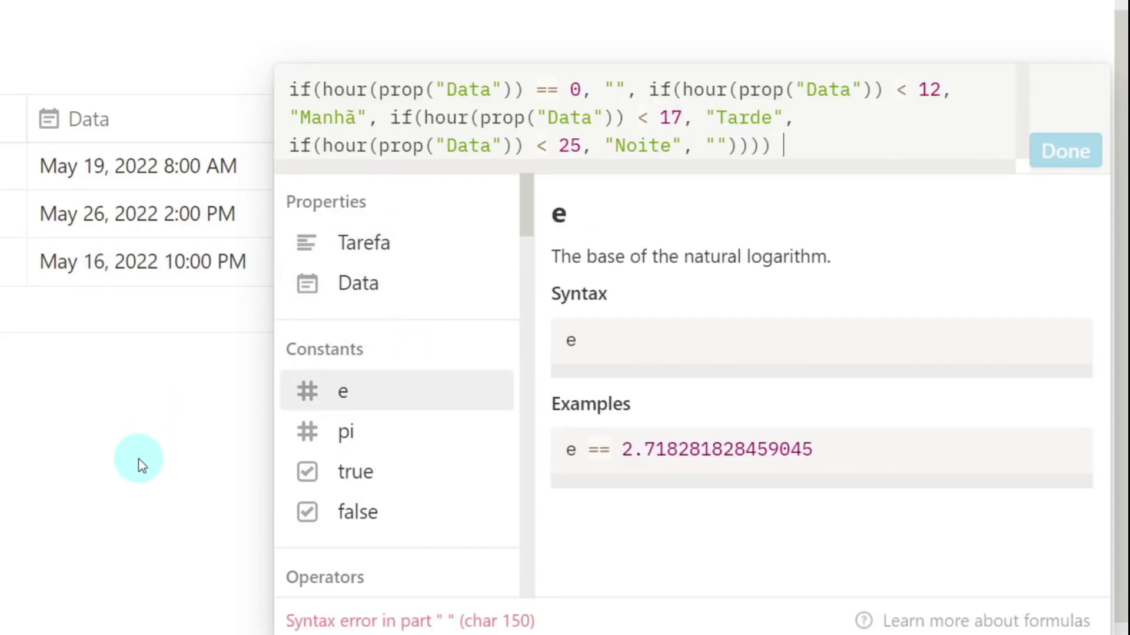
pyautogui.press('BackSpace')
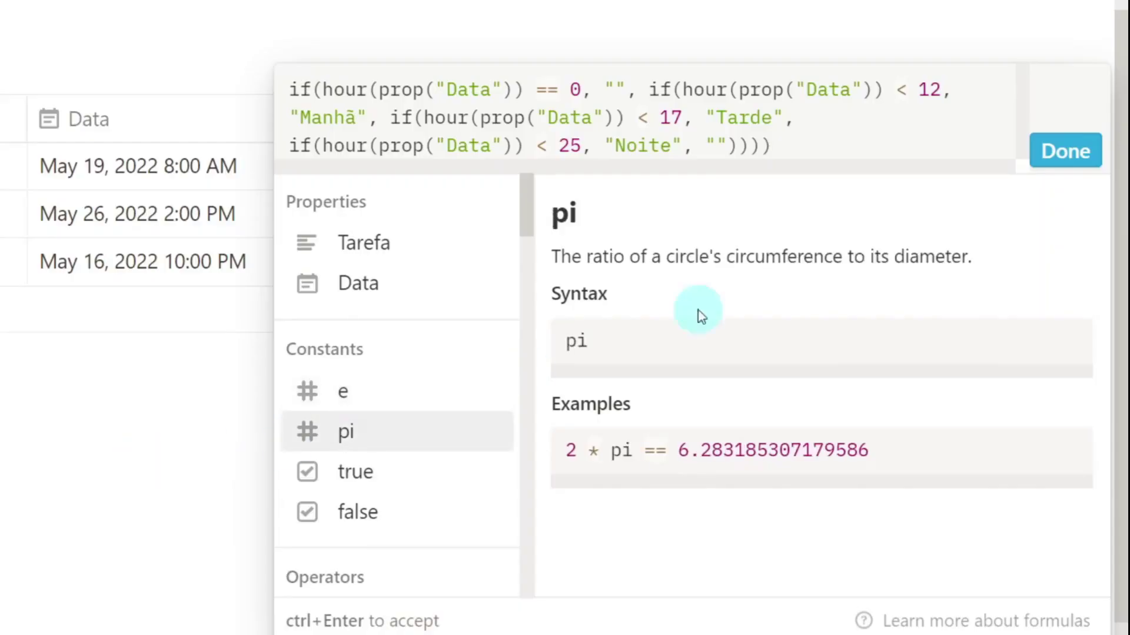
pyautogui.click(1061, 153)
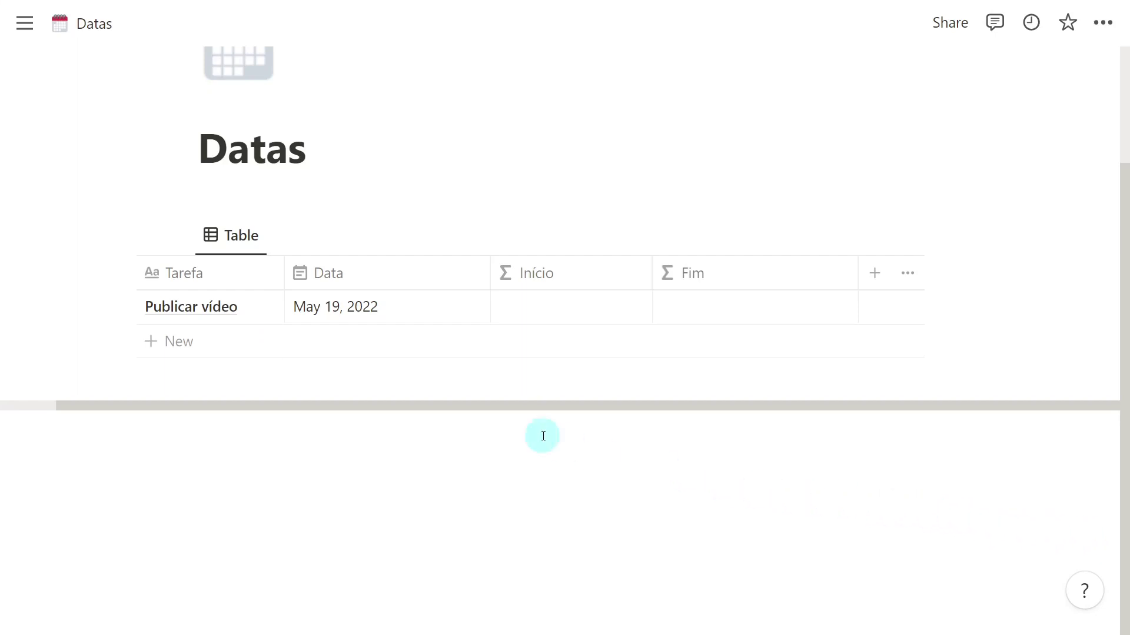
# Add an end date of May 21, 2022 to the Data value of the "Publicar vídeo" task.
pyautogui.click(421, 315)
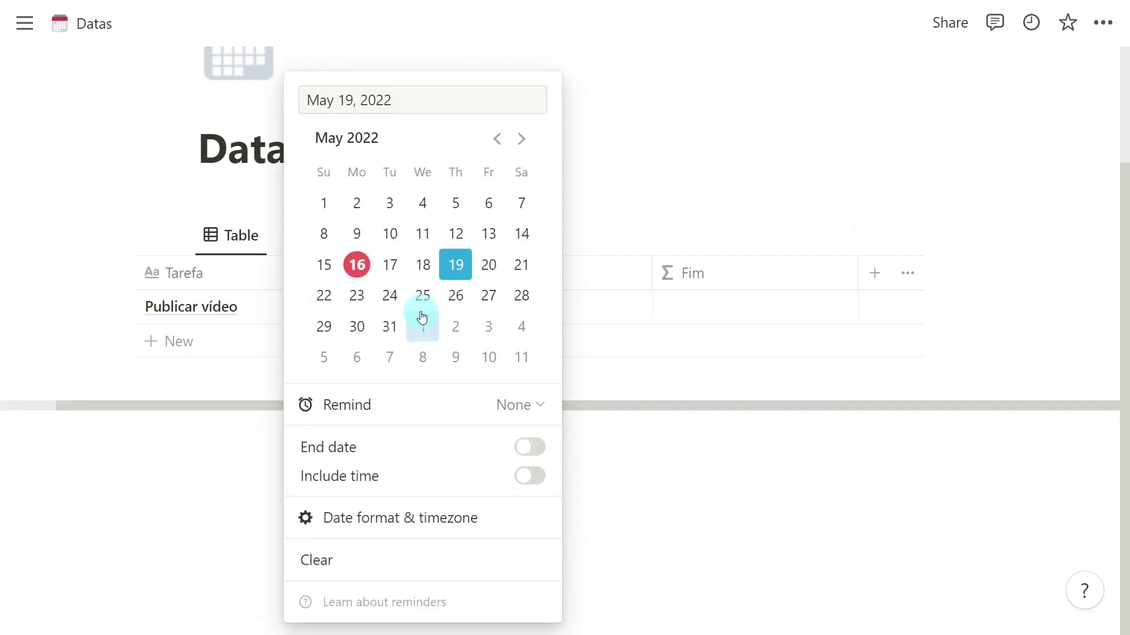
pyautogui.click(531, 448)
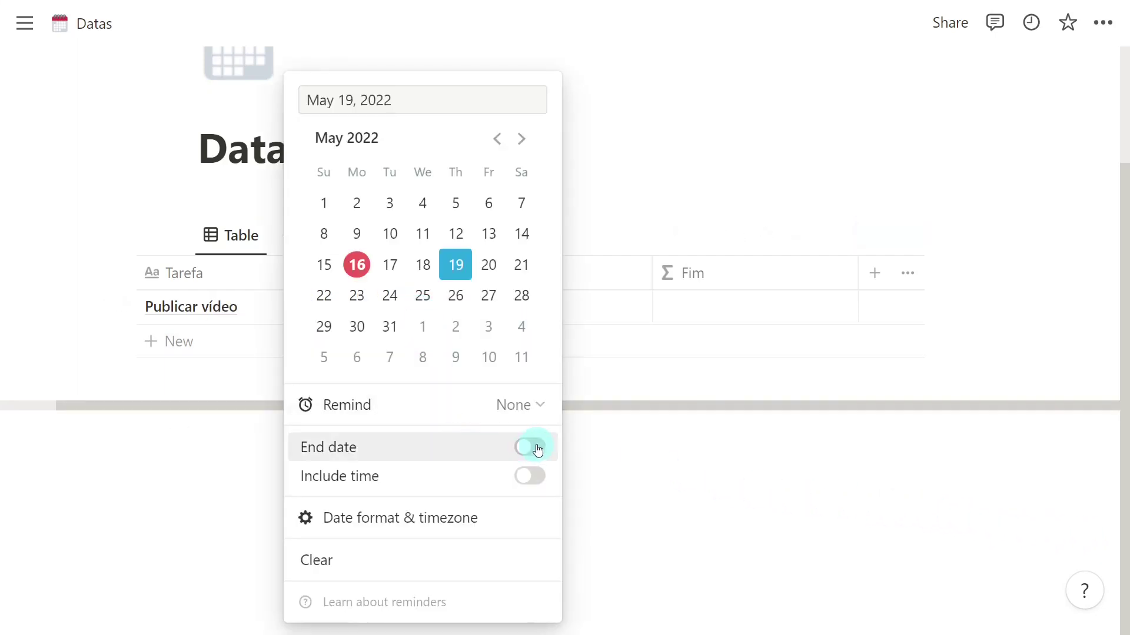
pyautogui.click(521, 265)
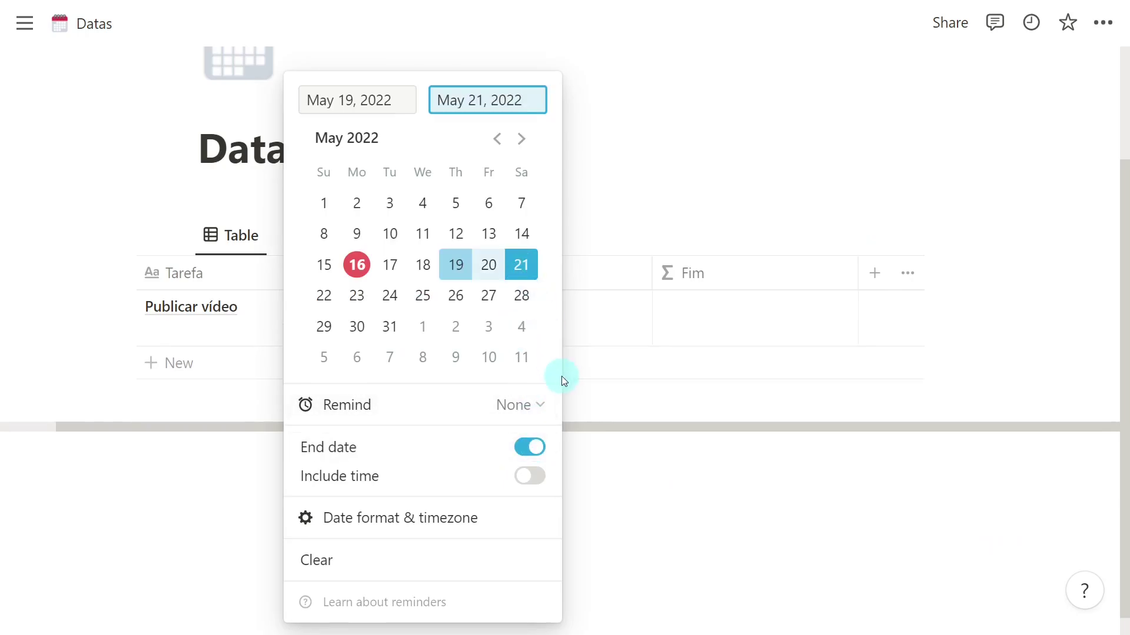
pyautogui.click(630, 501)
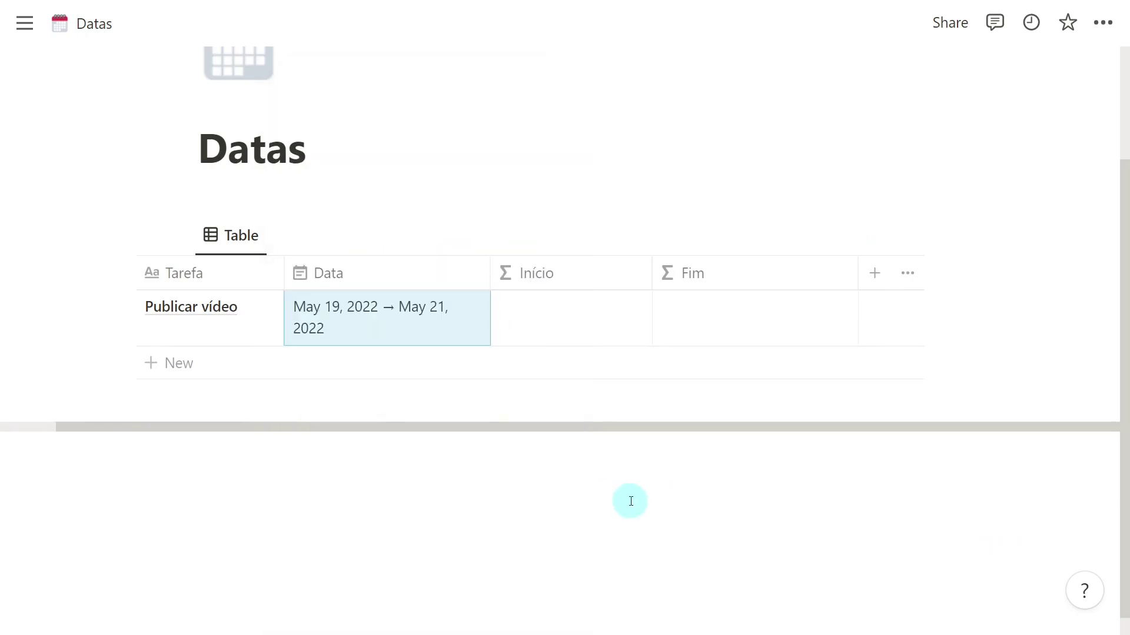
# Set the "Início" formula to start(prop("Data")) and save it.
pyautogui.click(570, 317)
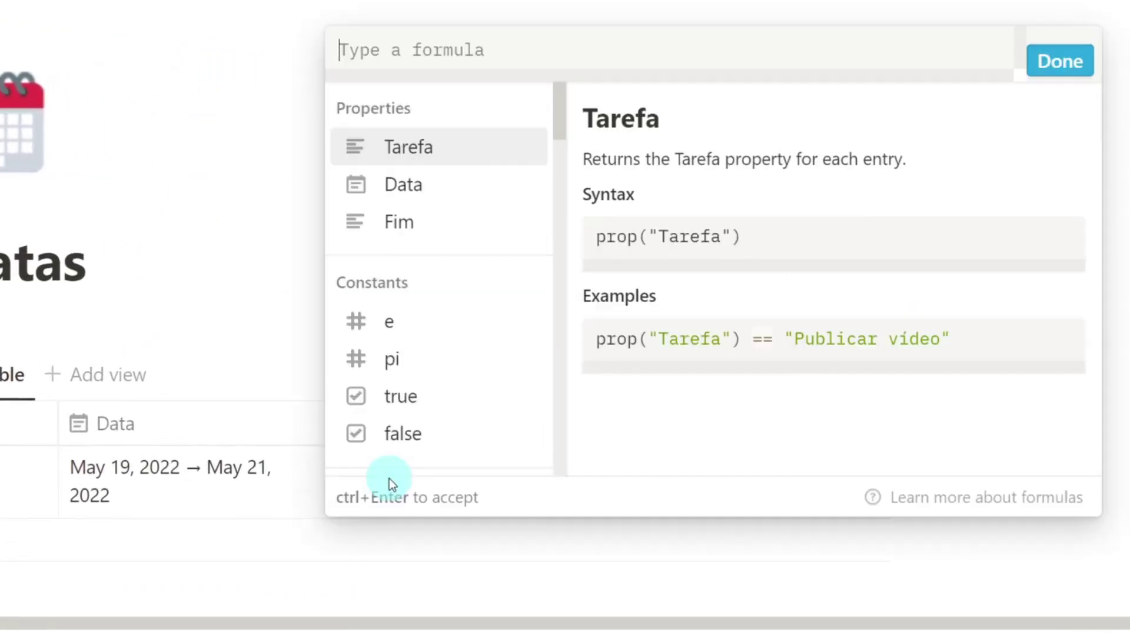
pyautogui.write('start')
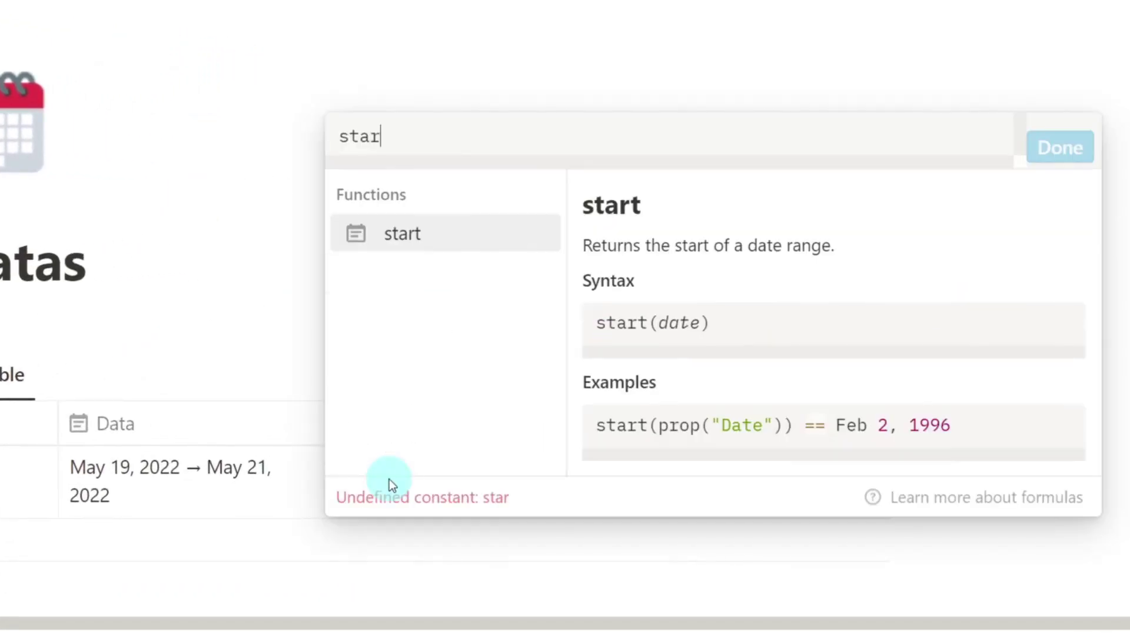
pyautogui.click(513, 244)
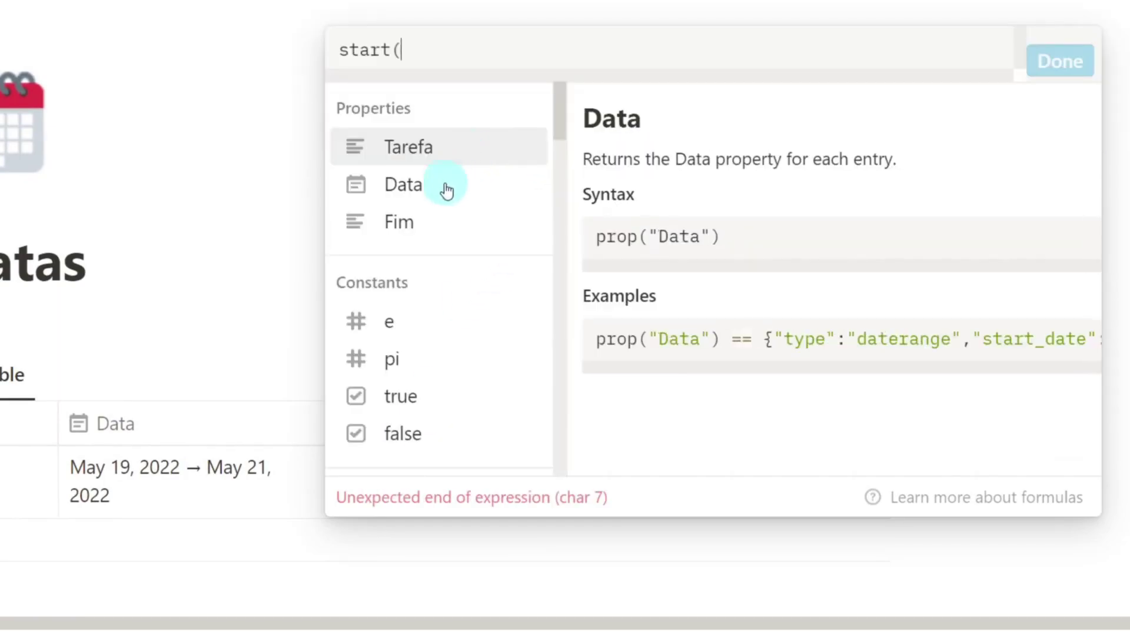
pyautogui.click(447, 187)
pyautogui.write(')')
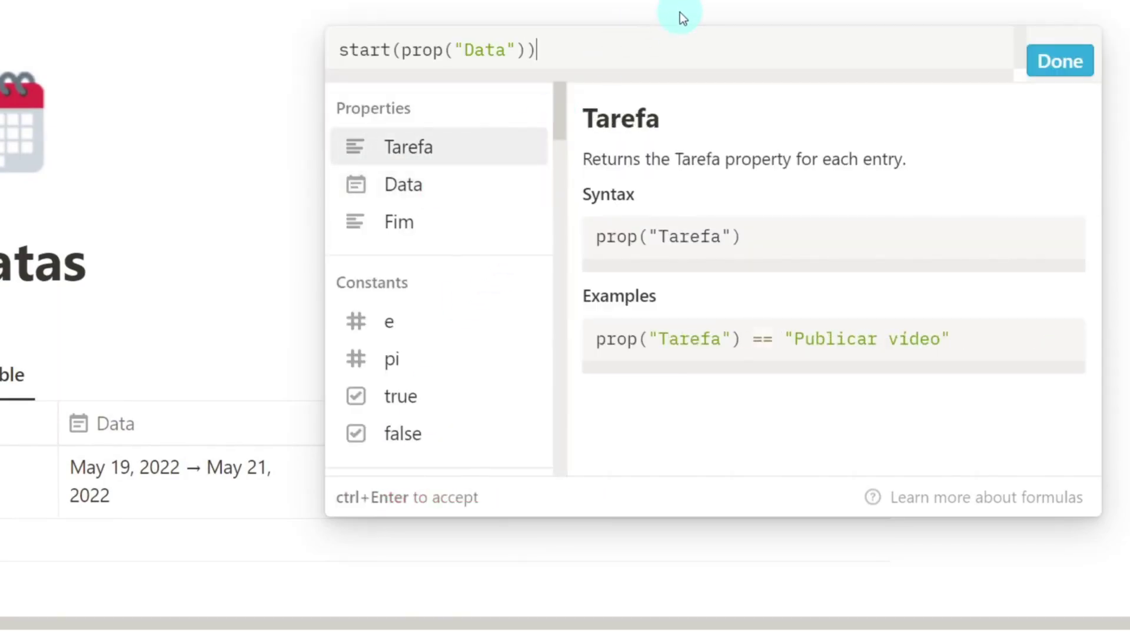
pyautogui.click(1053, 59)
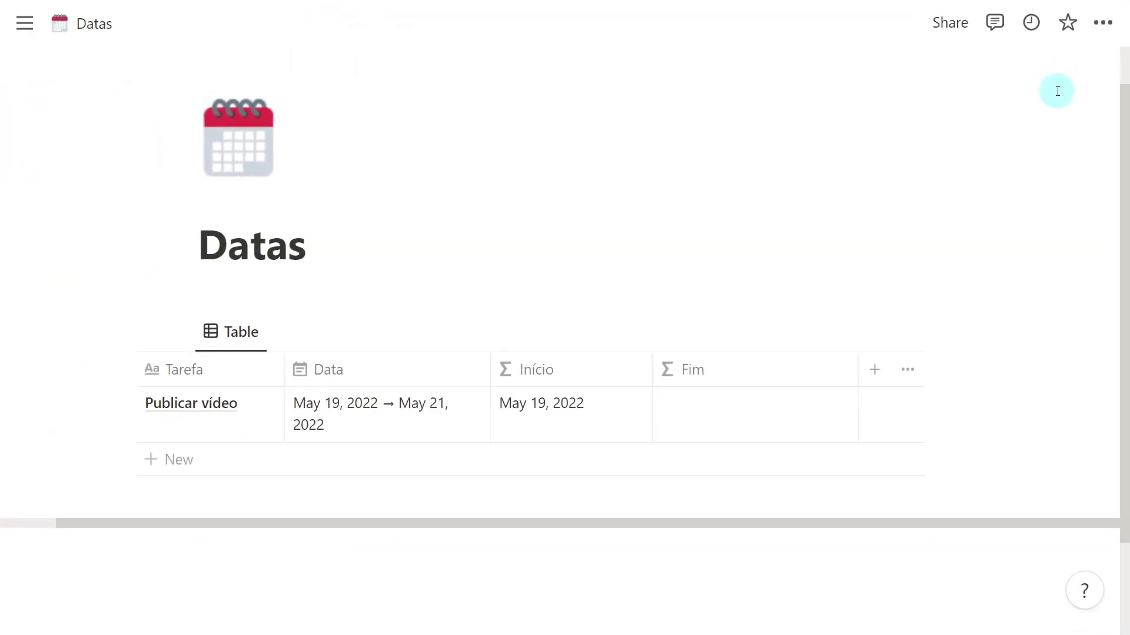
# Enter end(prop("Data")) as the formula of the "Fim" property.
pyautogui.click(746, 425)
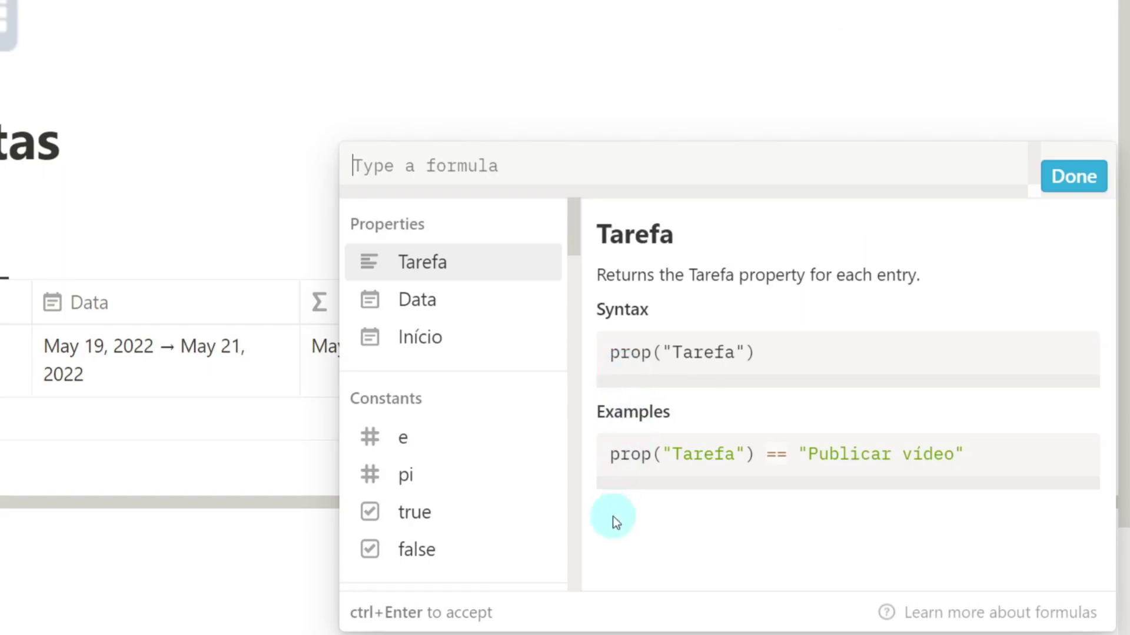
pyautogui.write('end')
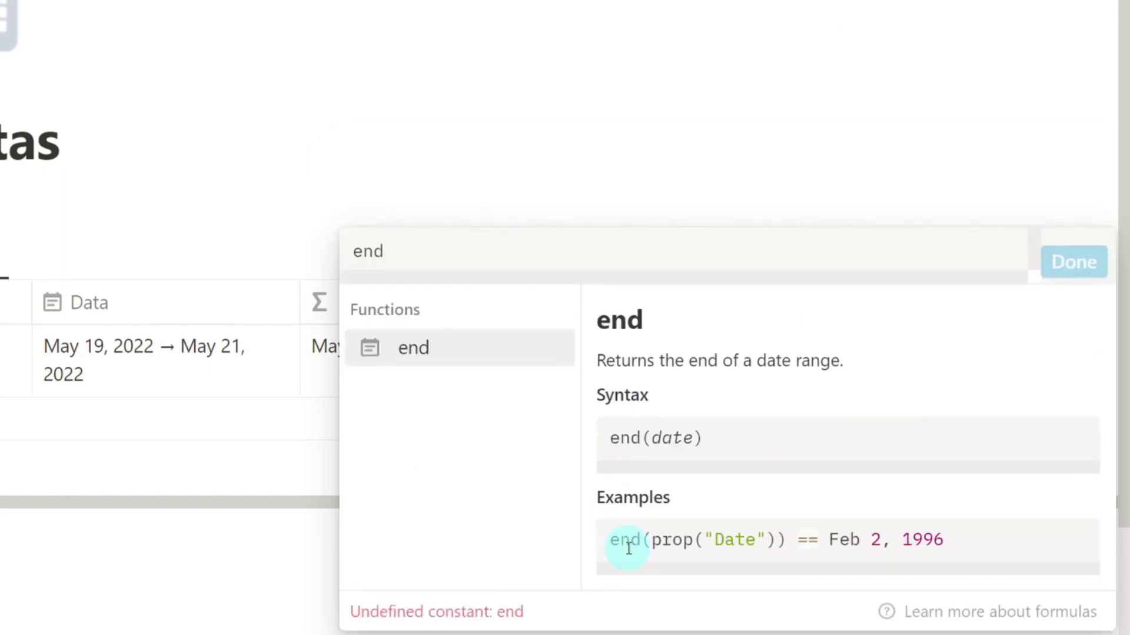
pyautogui.write('(')
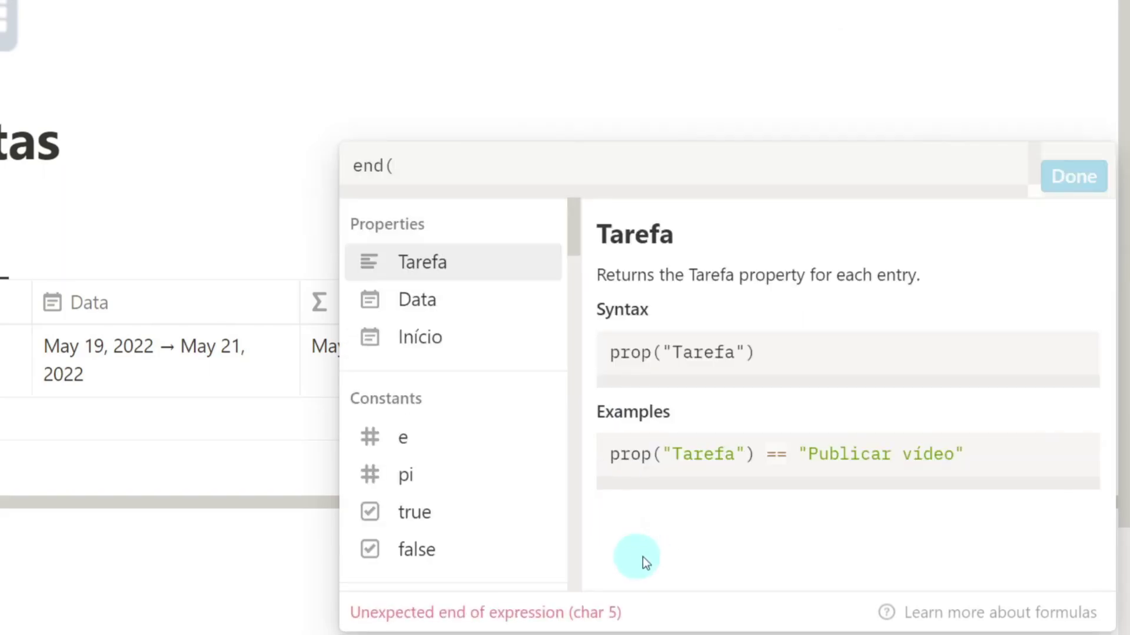
pyautogui.click(481, 312)
pyautogui.write(')')
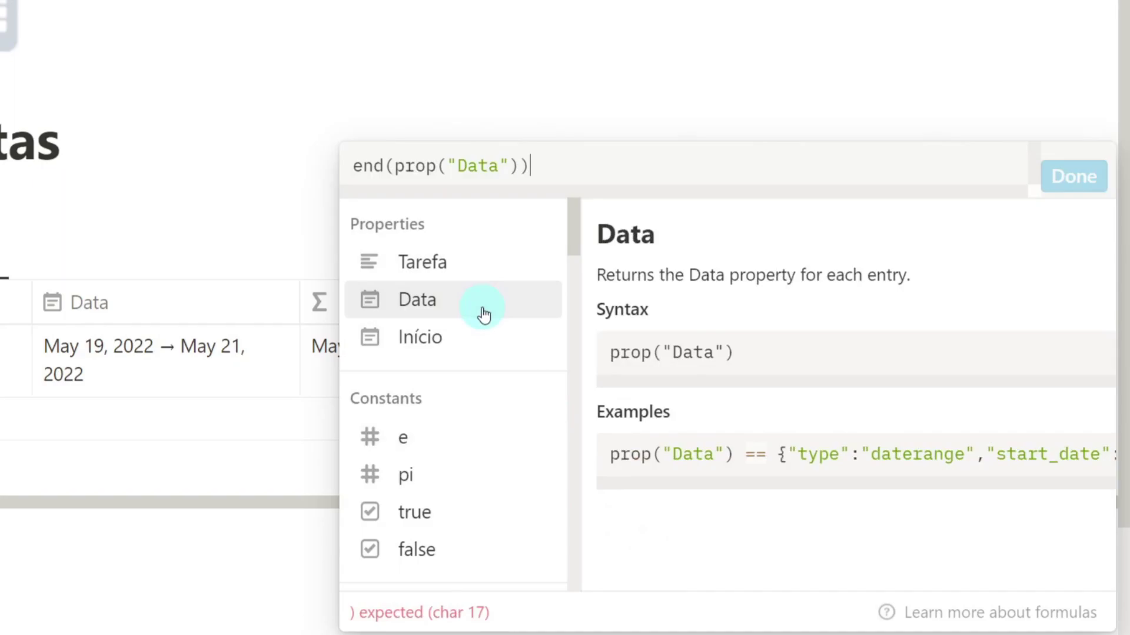